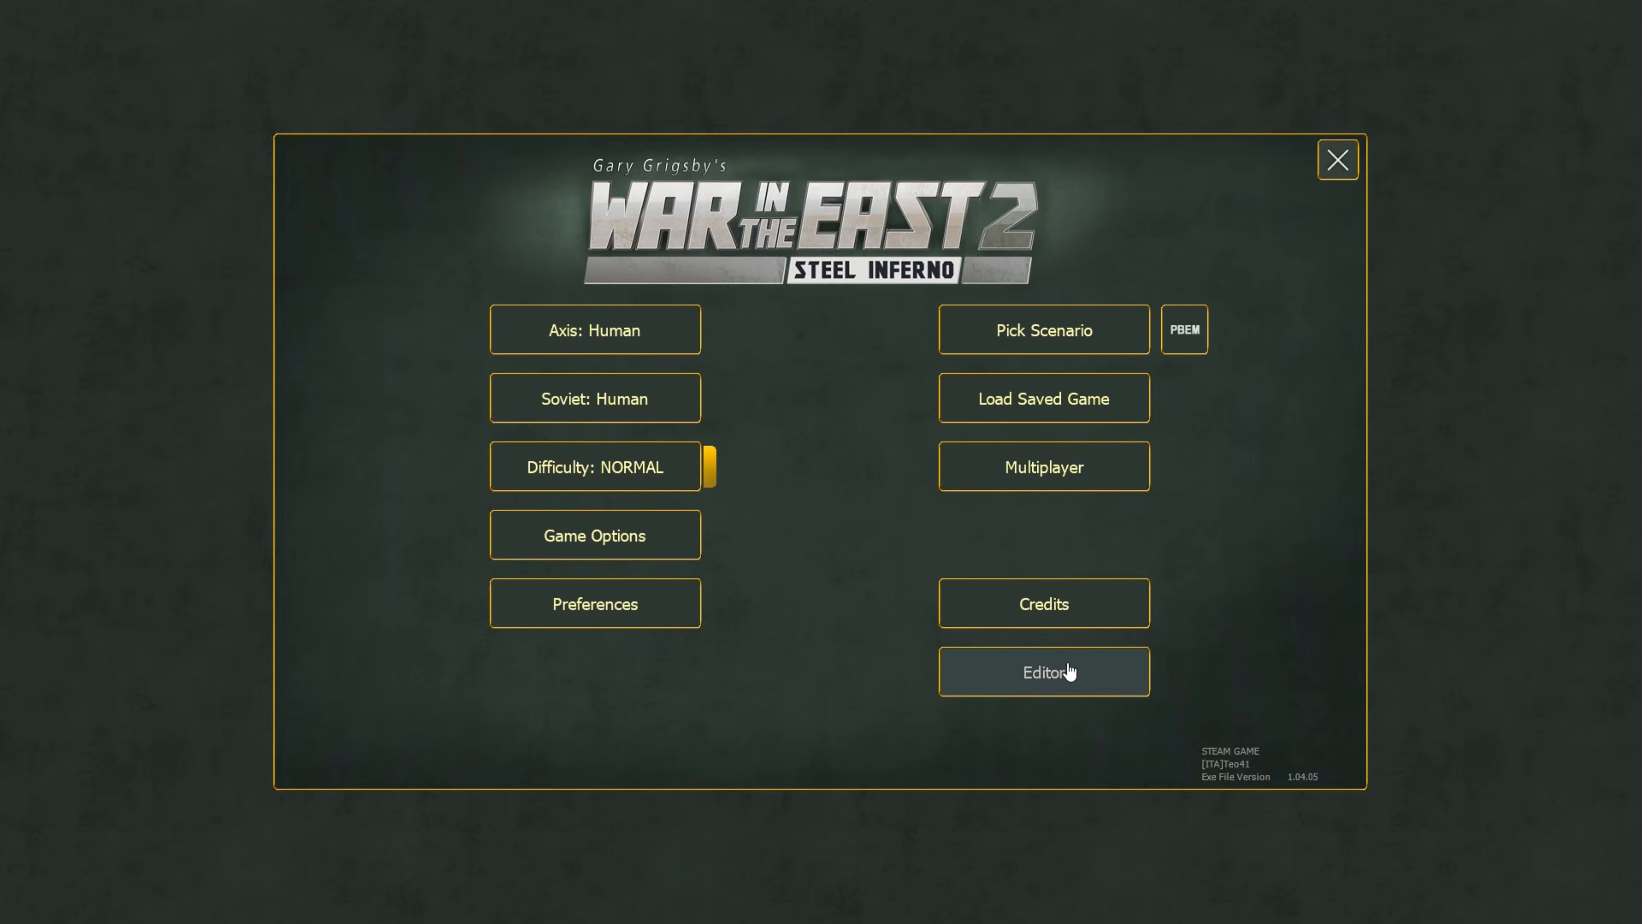
# Open the game editor, switching to the new editor layout and back to the old one.
pyautogui.click(1002, 677)
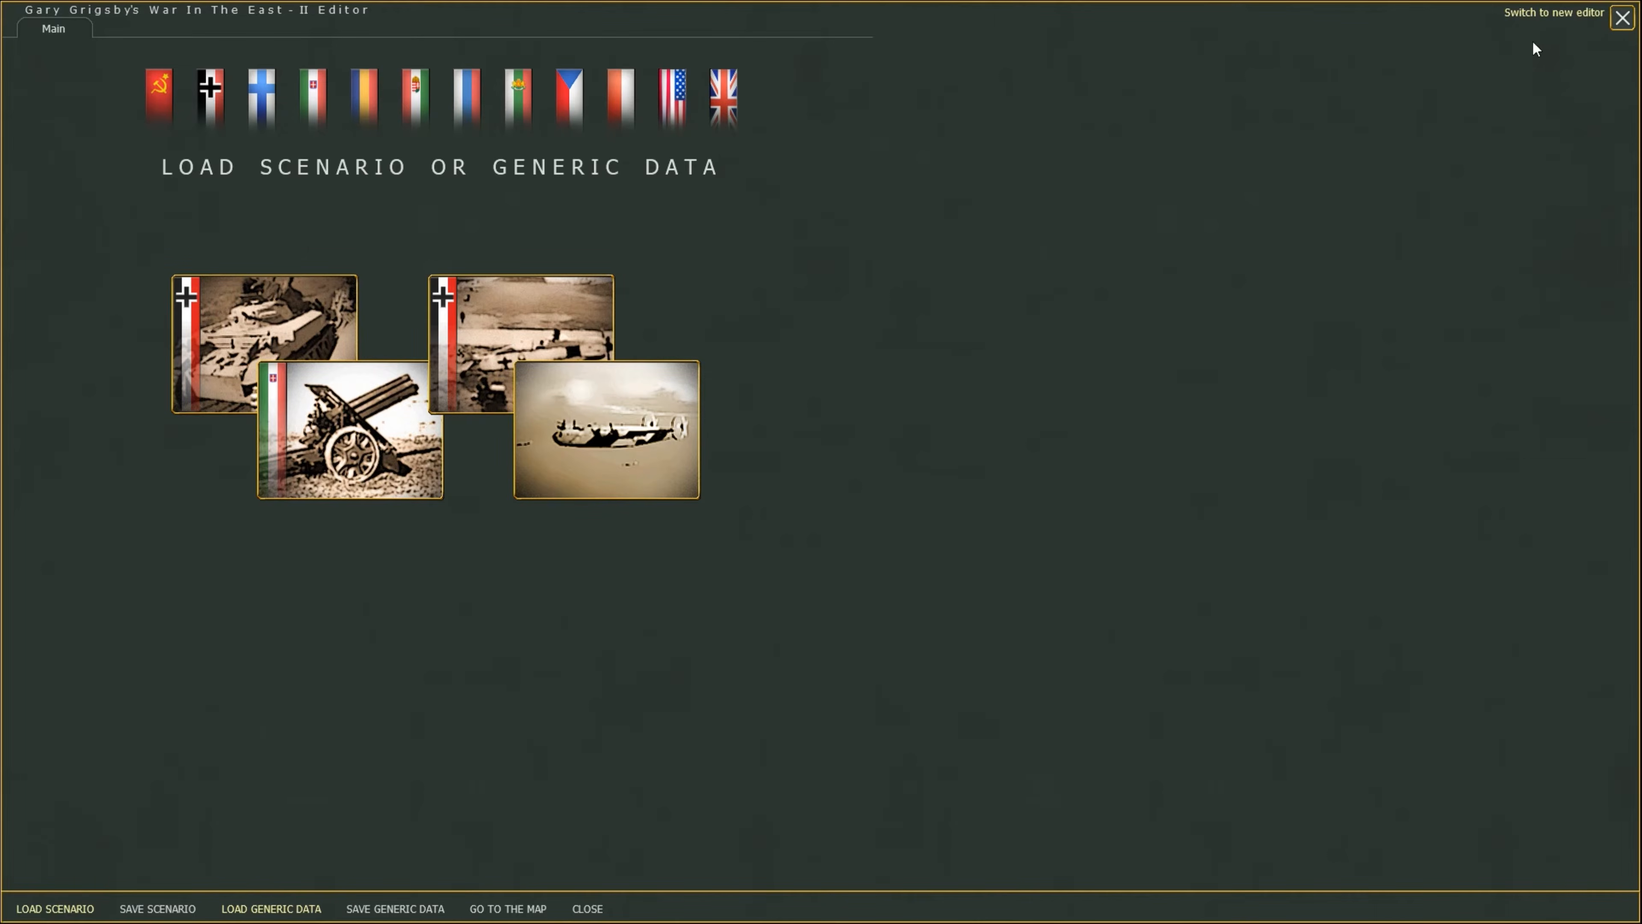
pyautogui.click(1533, 19)
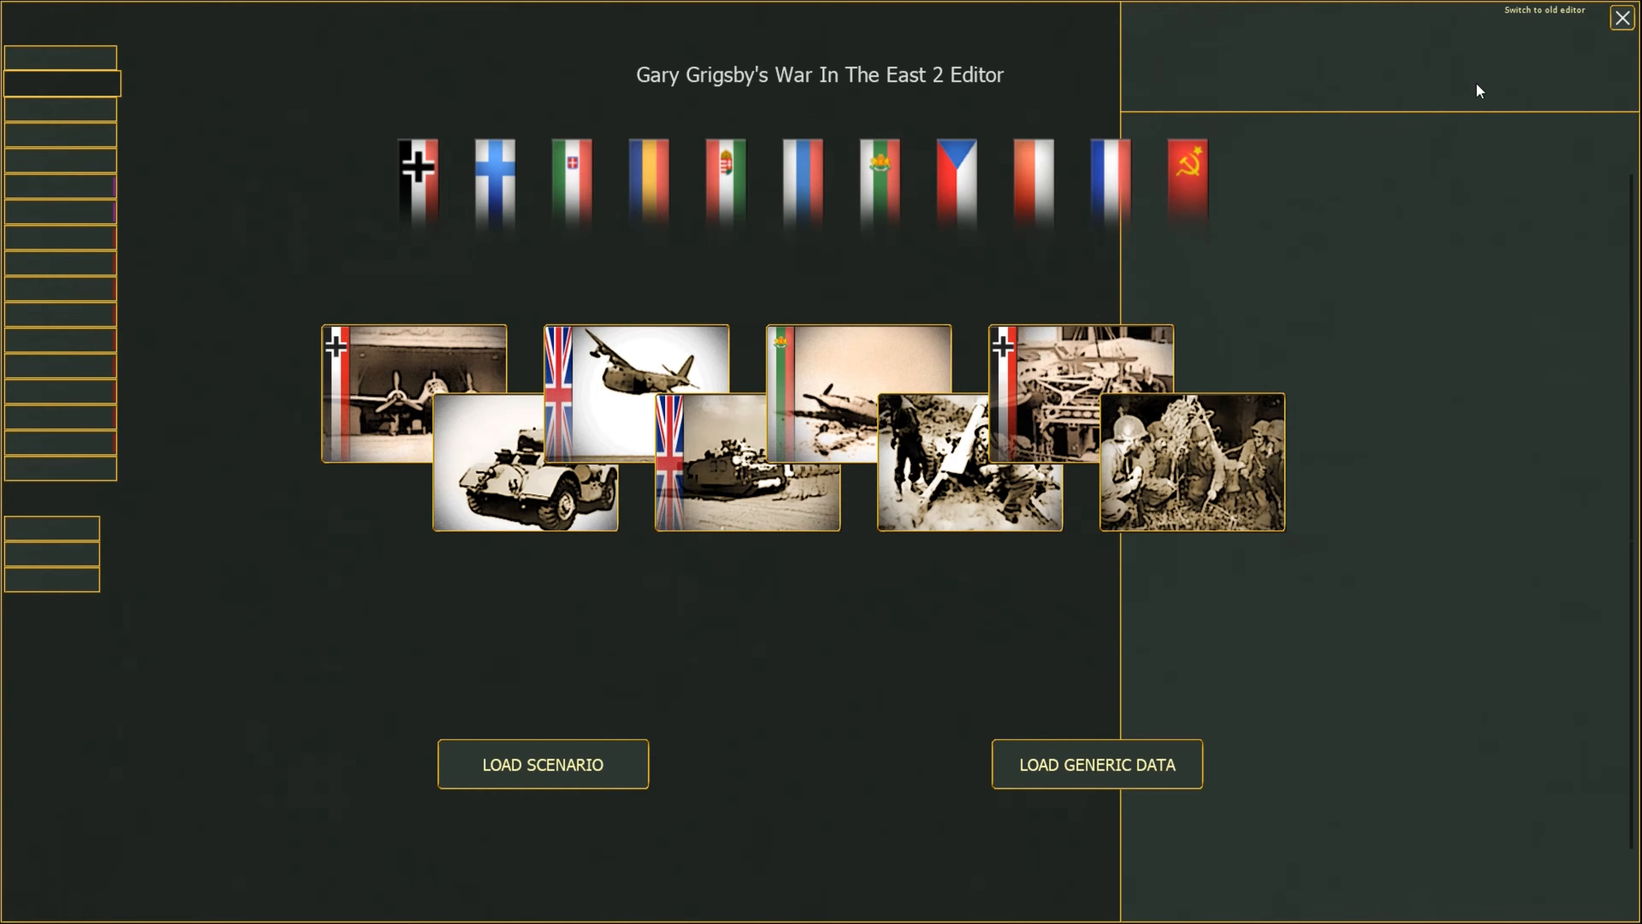
pyautogui.click(1520, 10)
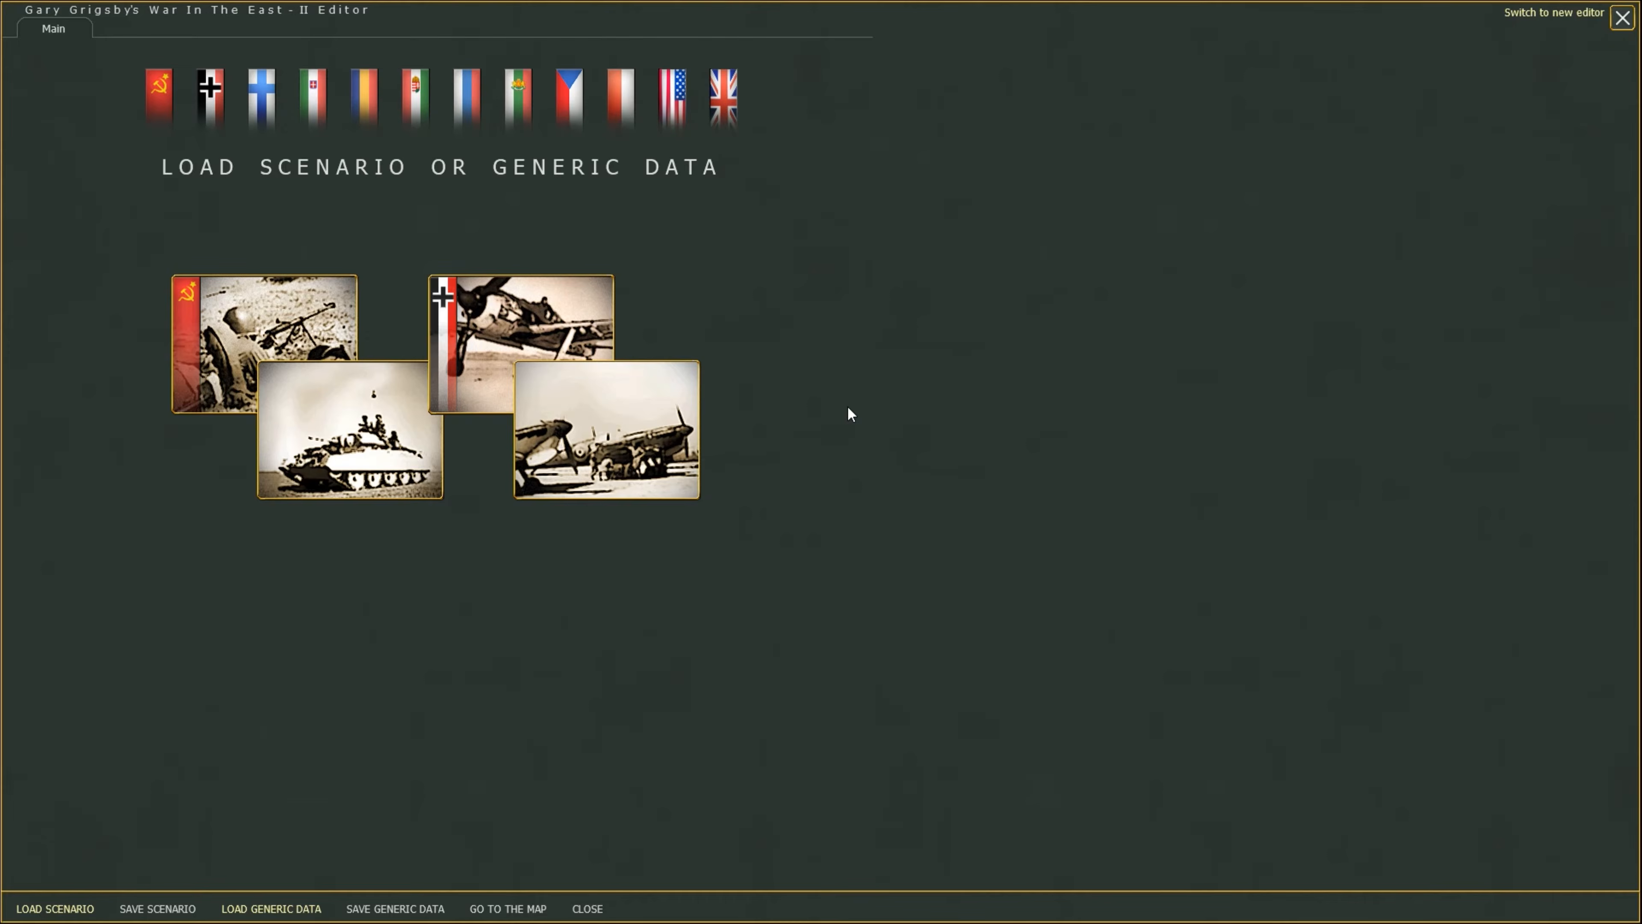
# Load the 1941 Campaign scenario into the editor and open its main scenario settings.
pyautogui.click(68, 911)
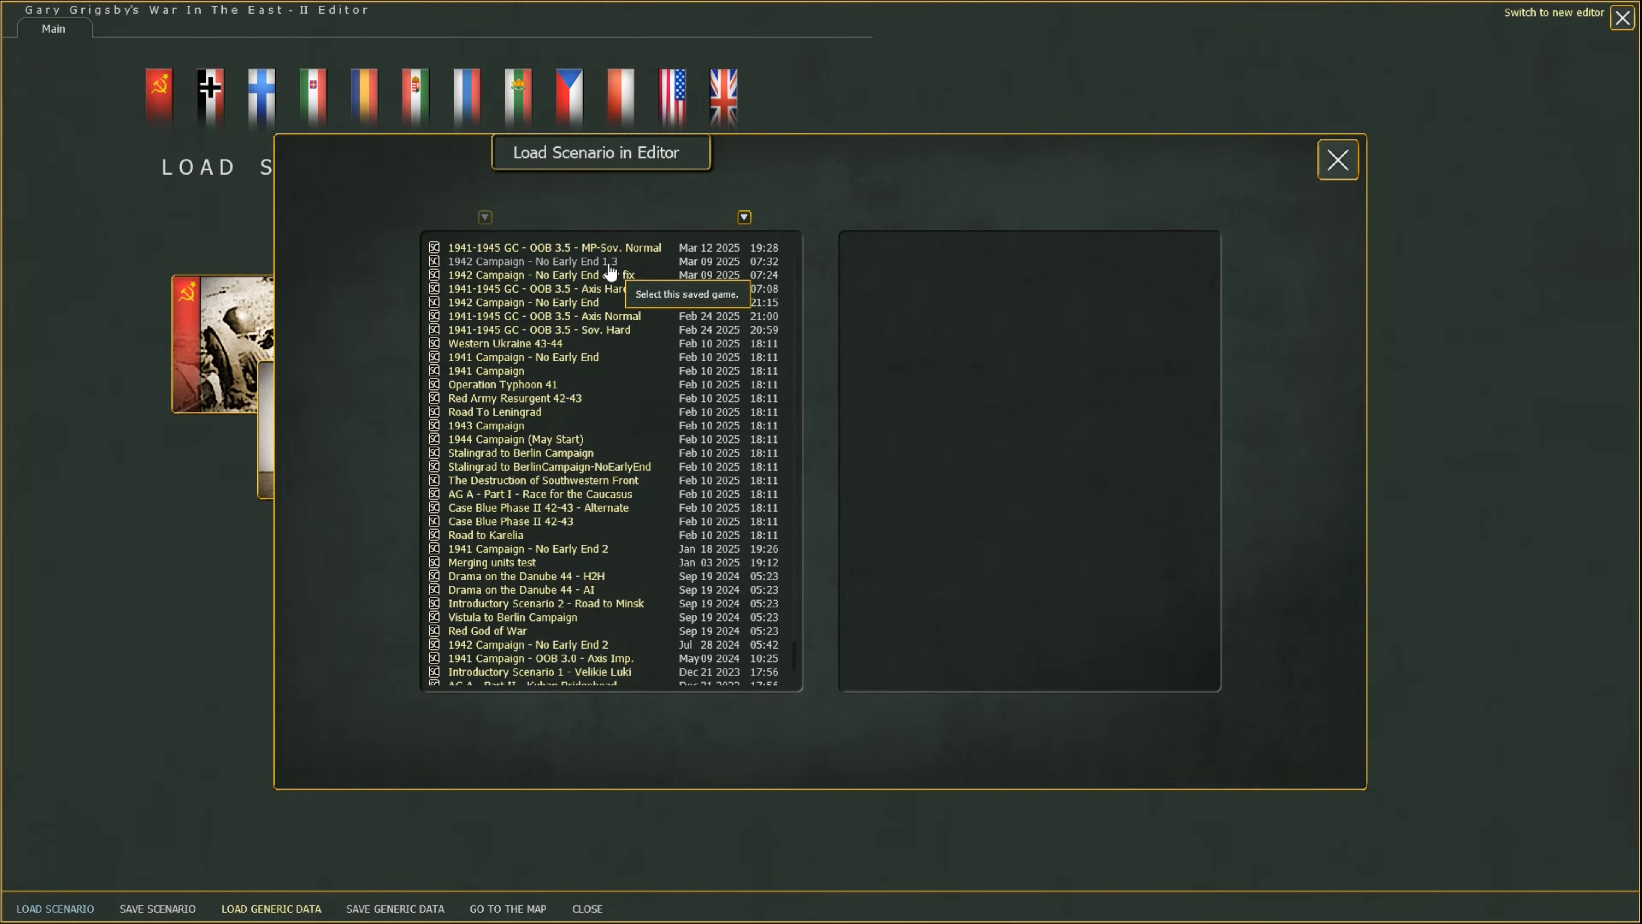
pyautogui.click(489, 375)
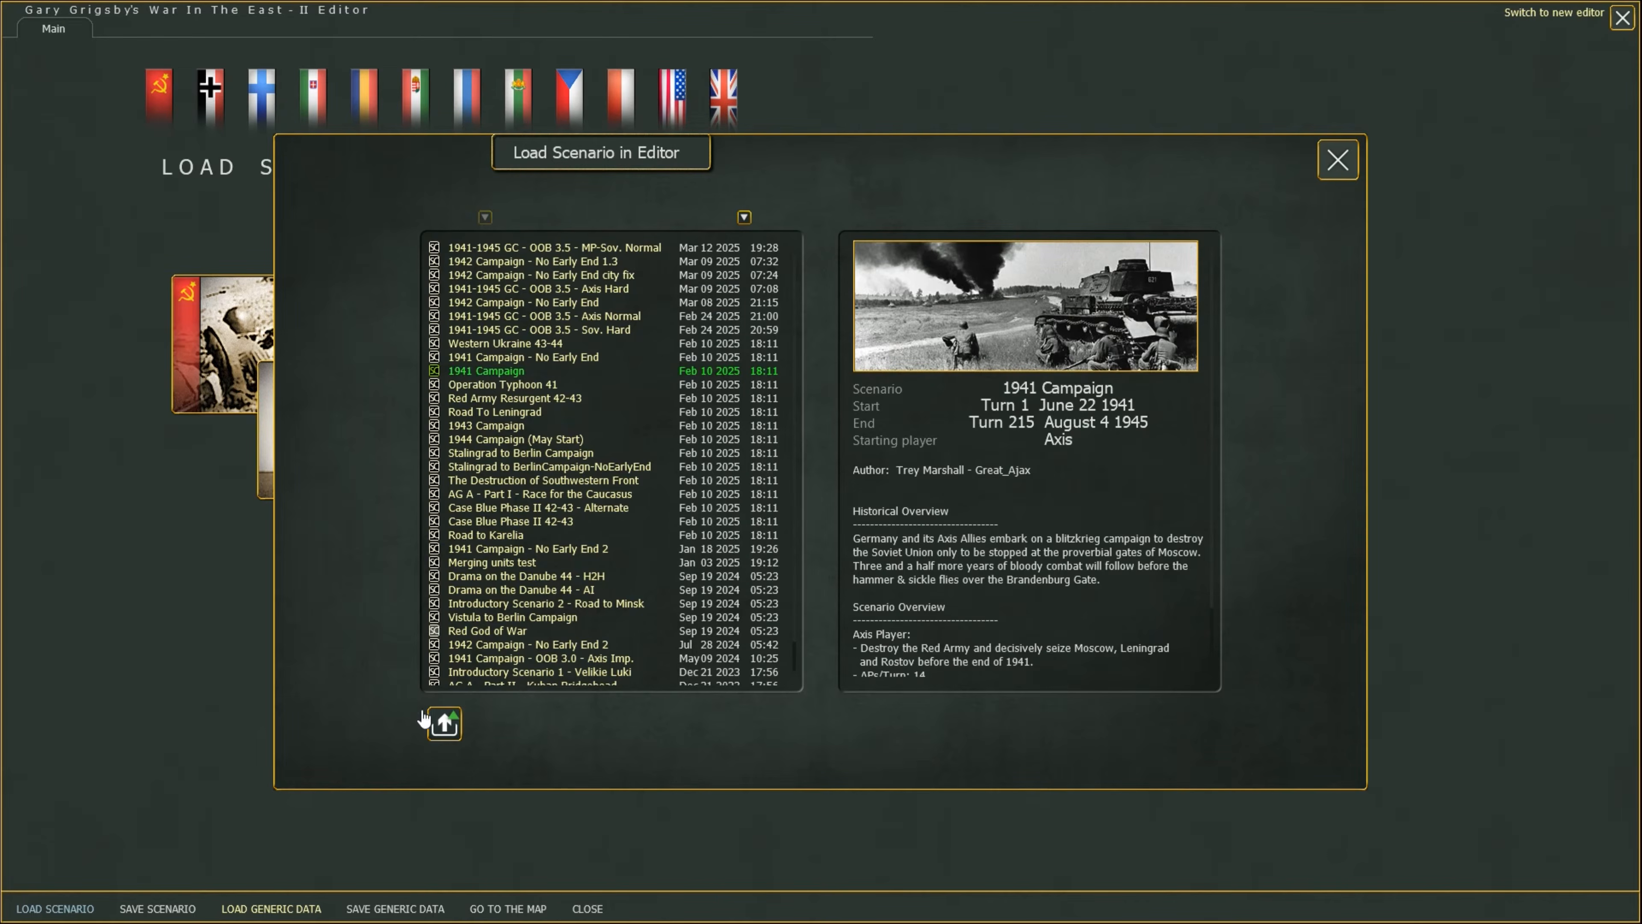
pyautogui.click(444, 723)
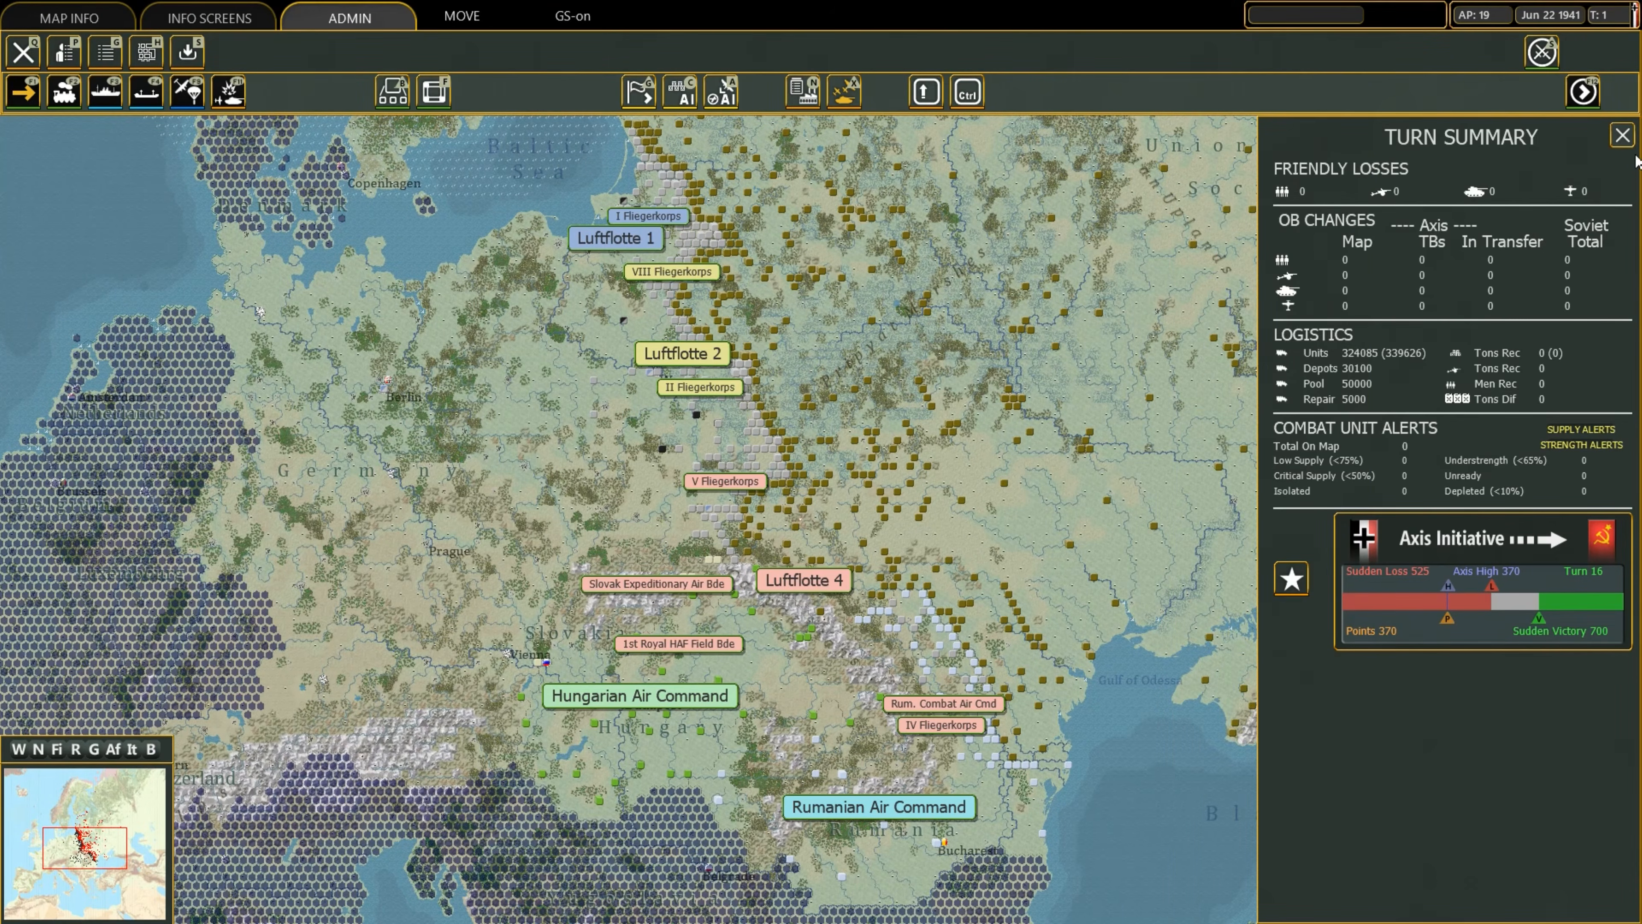
pyautogui.click(1622, 135)
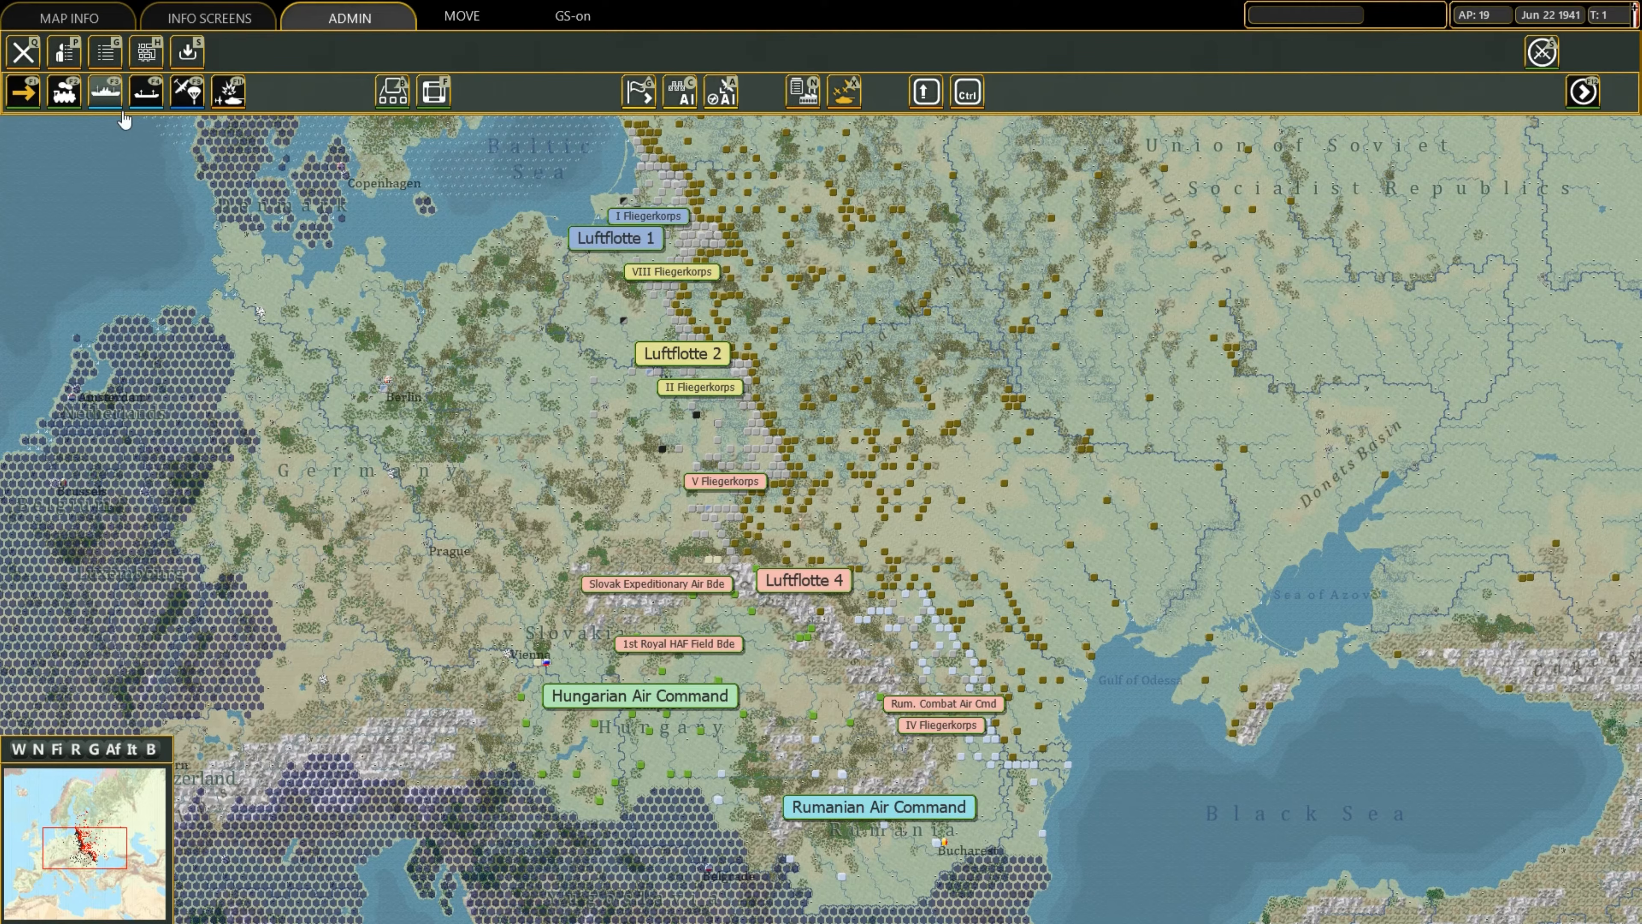
pyautogui.click(23, 52)
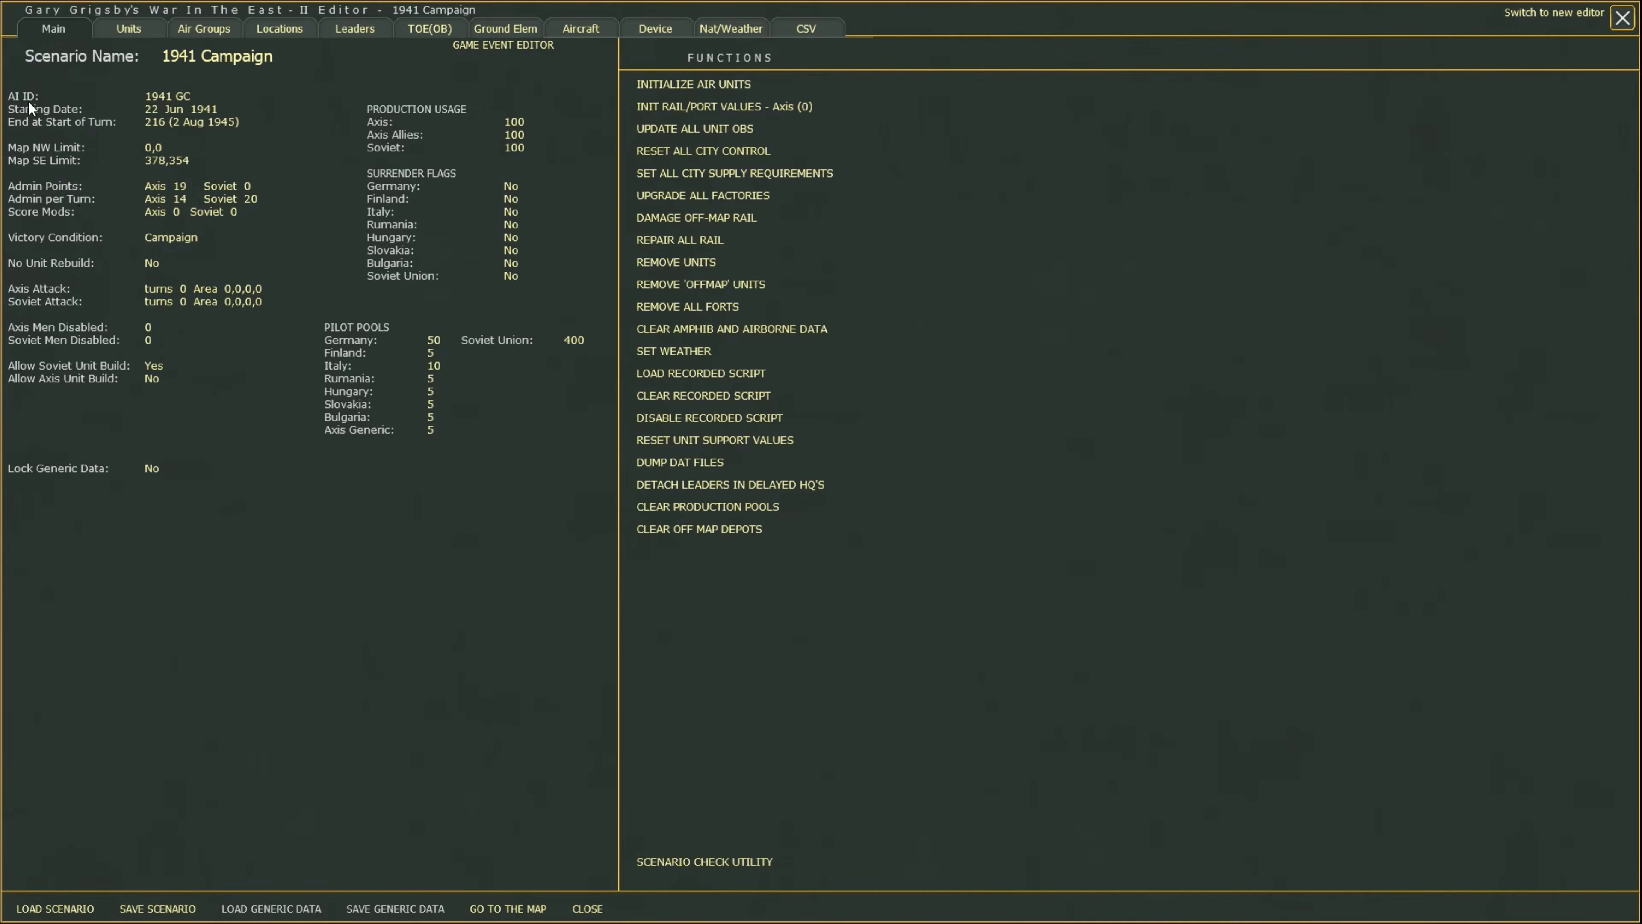
# Set the scenario AI ID to 14.
pyautogui.click(173, 97)
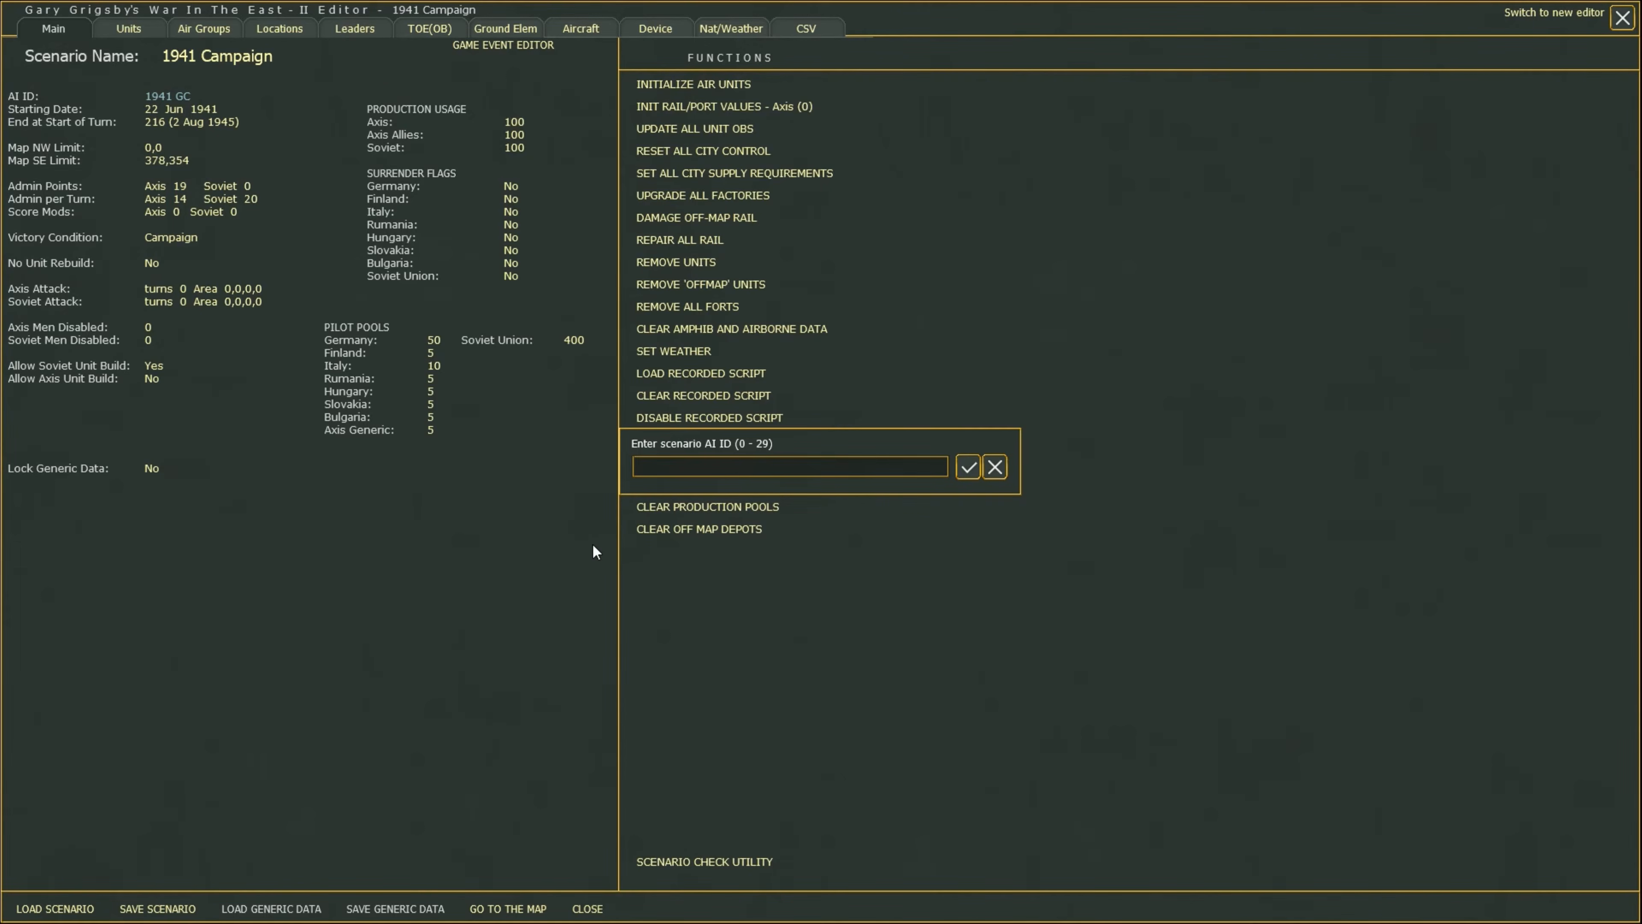
pyautogui.write('14')
pyautogui.press('Return')
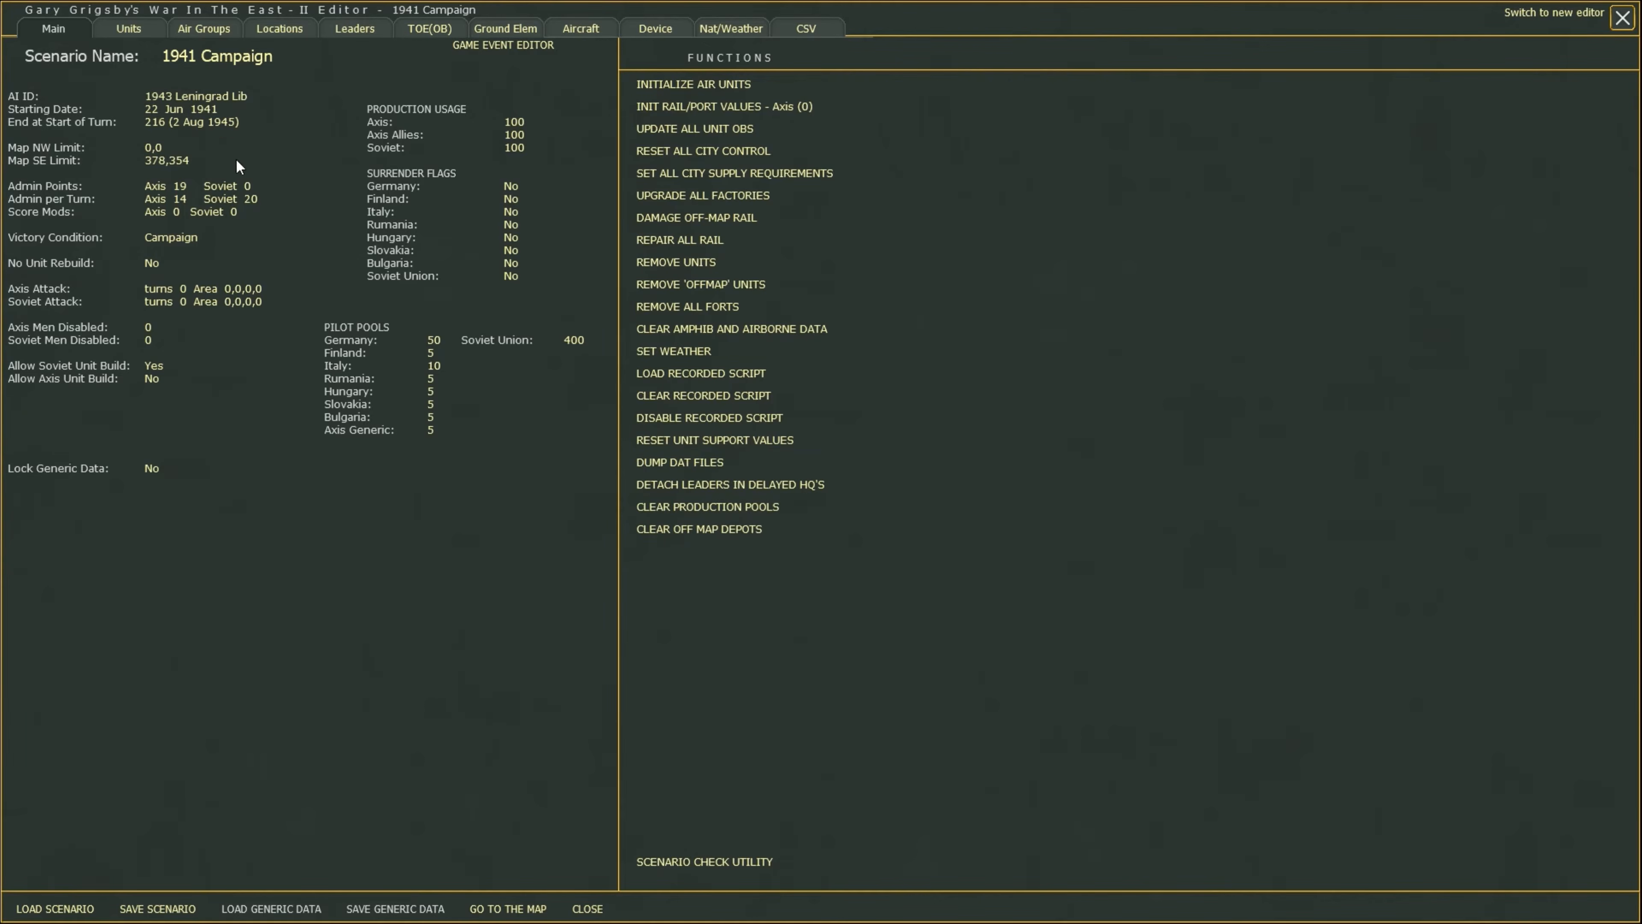
# Set the scenario AI ID to 12 and turn Lock Generic Data on.
pyautogui.click(192, 97)
pyautogui.write('12')
pyautogui.press('Return')
pyautogui.click(154, 470)
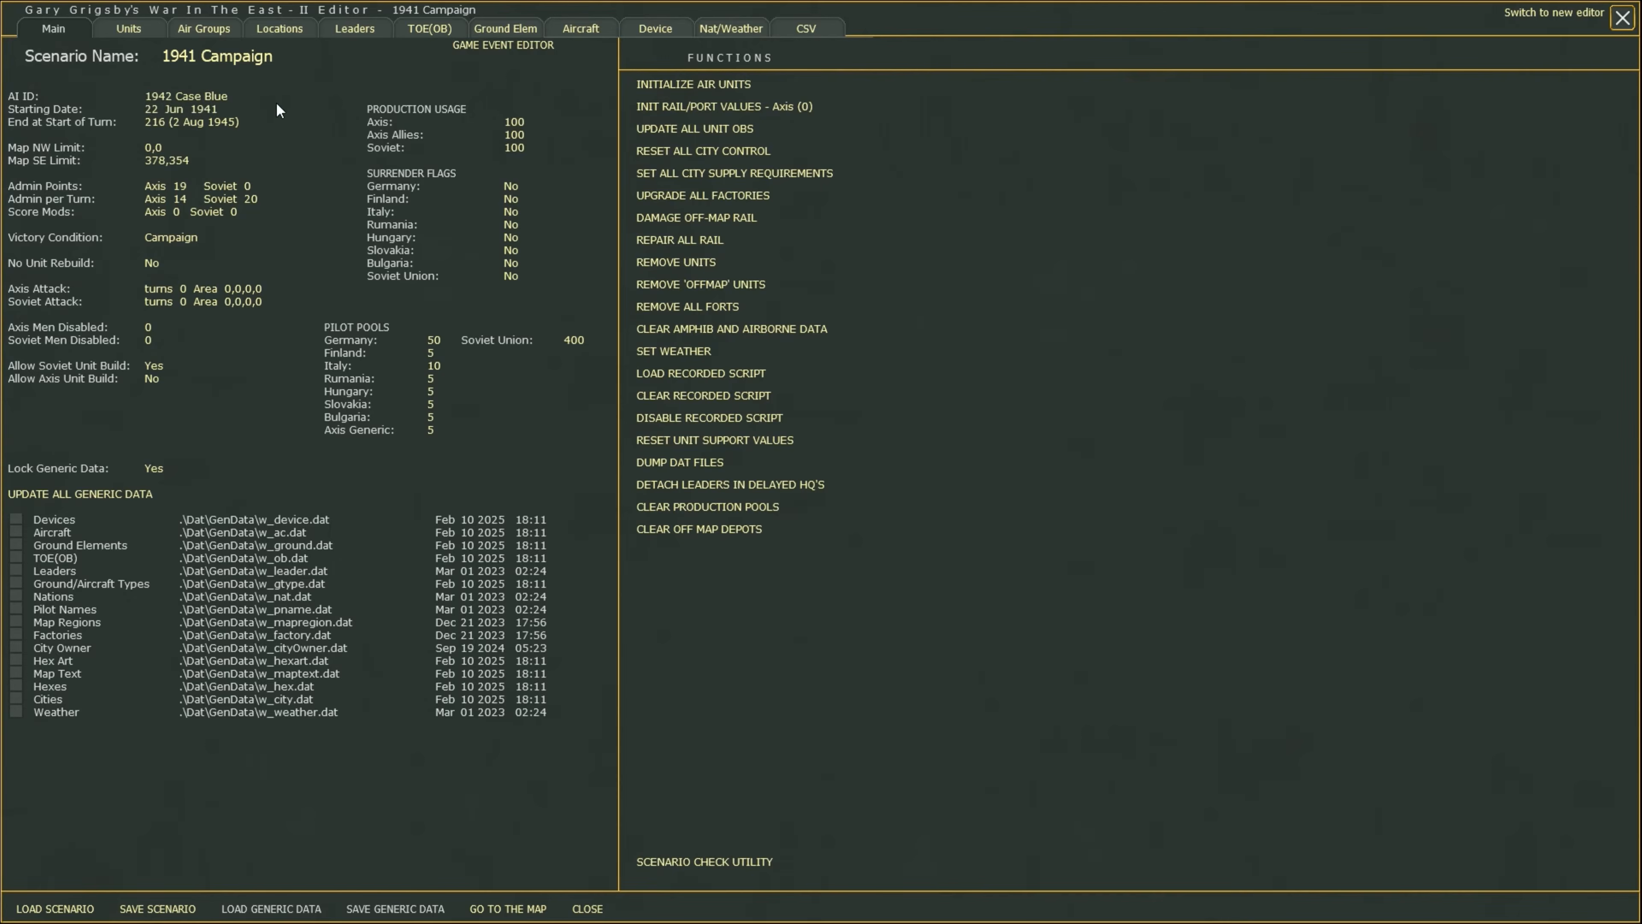
# Set the scenario starting date to 28 June 1942.
pyautogui.click(185, 108)
pyautogui.write('1942')
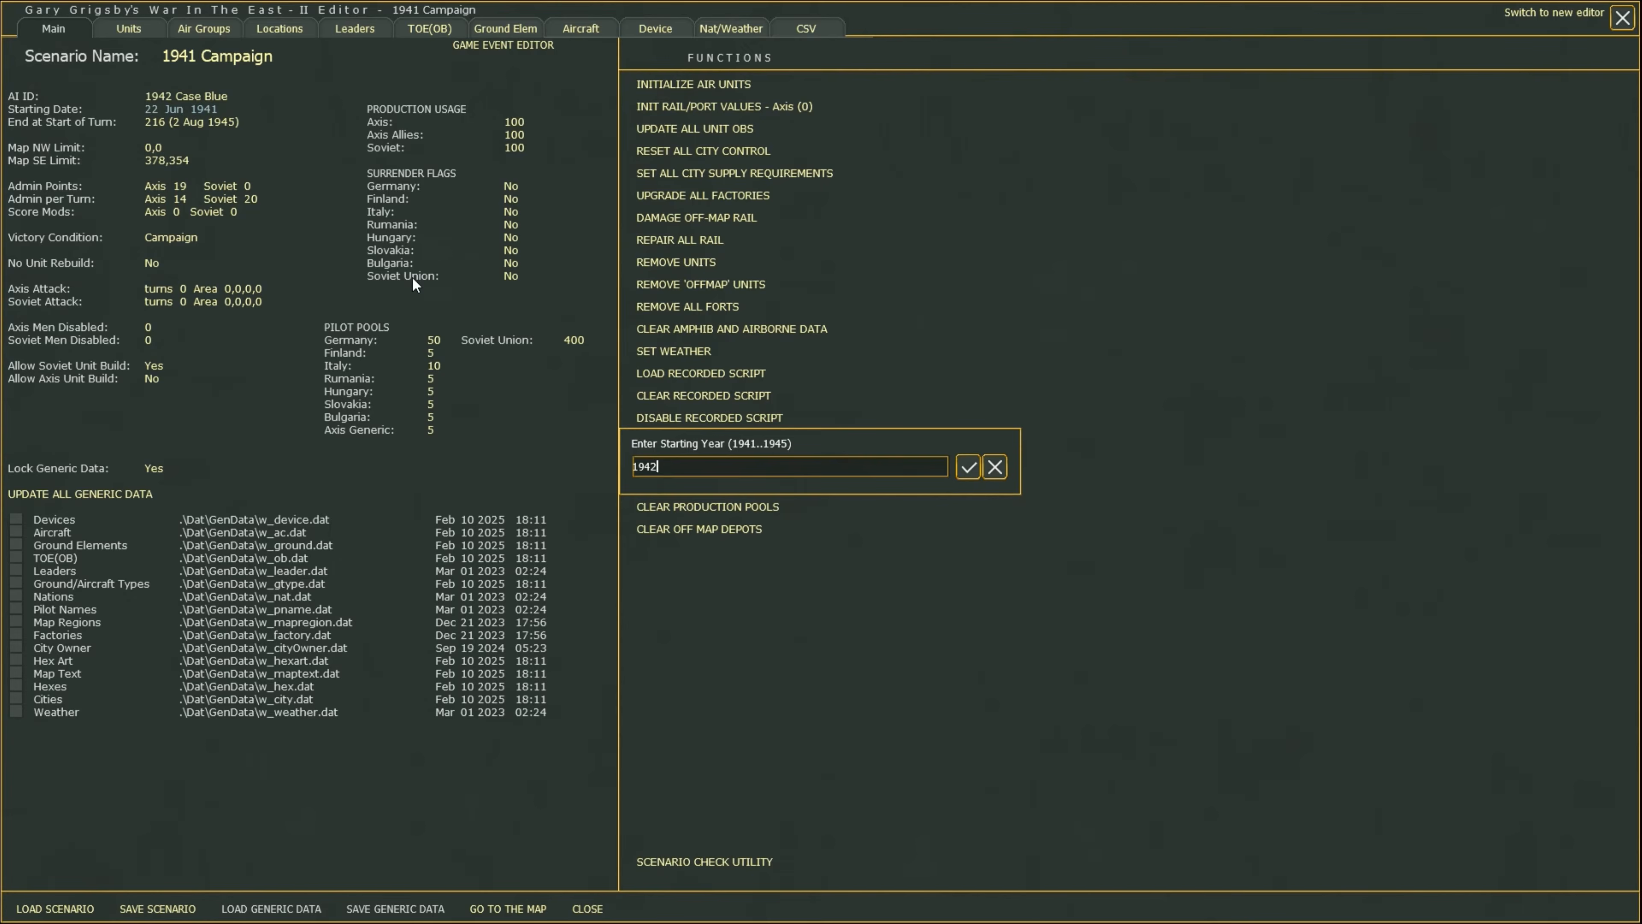
pyautogui.press('Return')
pyautogui.write('6')
pyautogui.press('Return')
pyautogui.write('28')
pyautogui.press('Return')
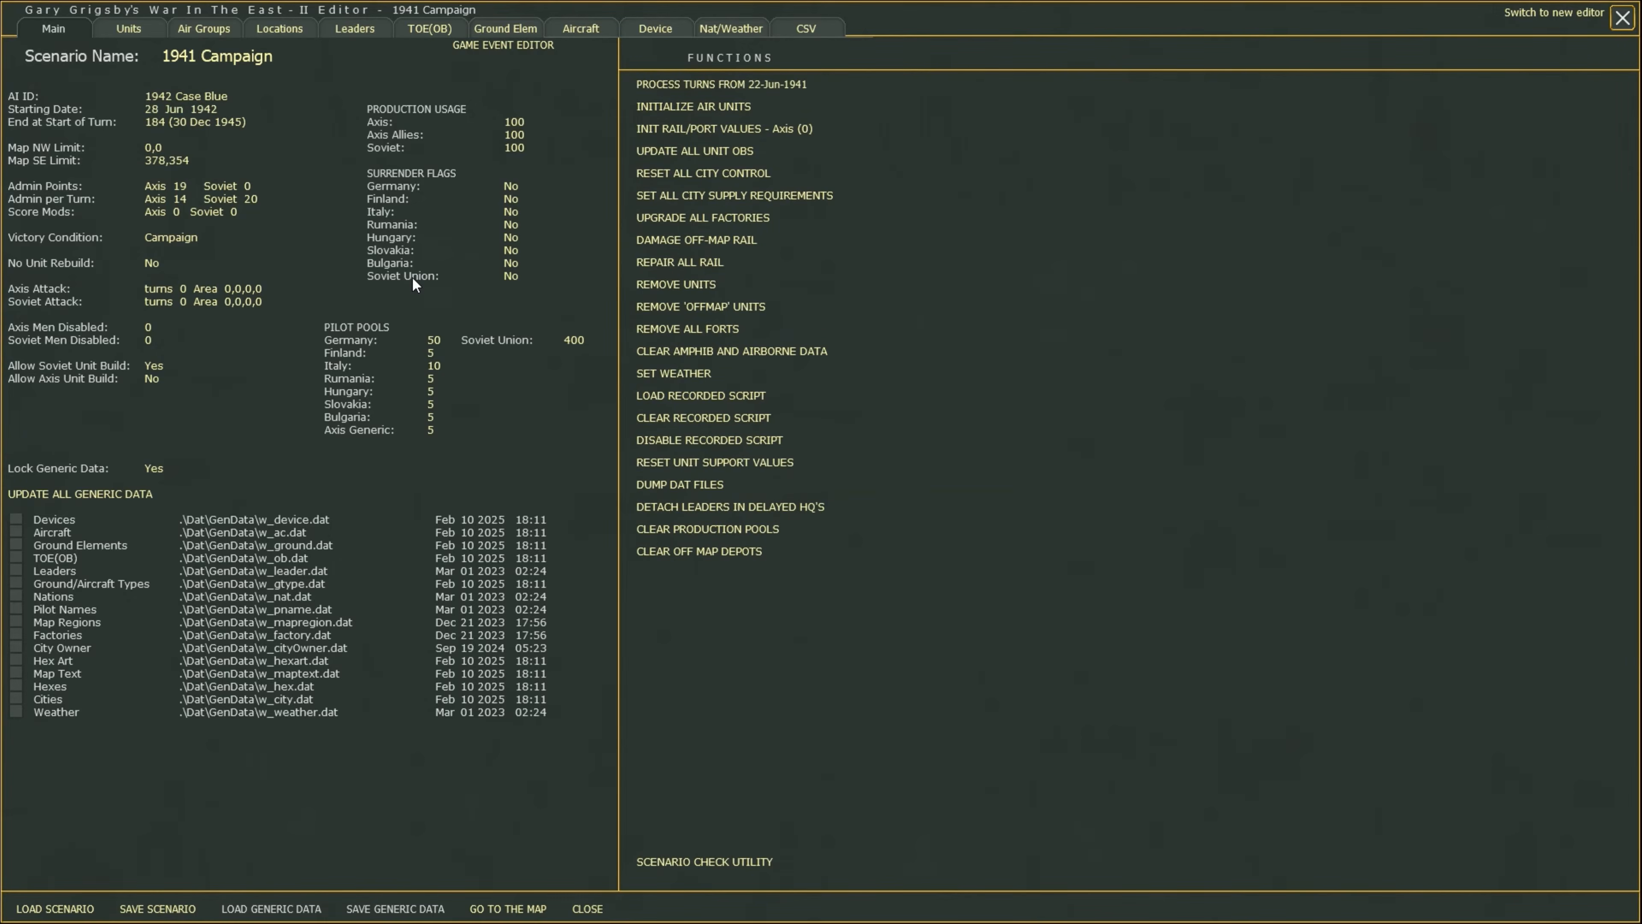
# Rename the scenario to 1942 Campaign and save the scenario.
pyautogui.click(246, 64)
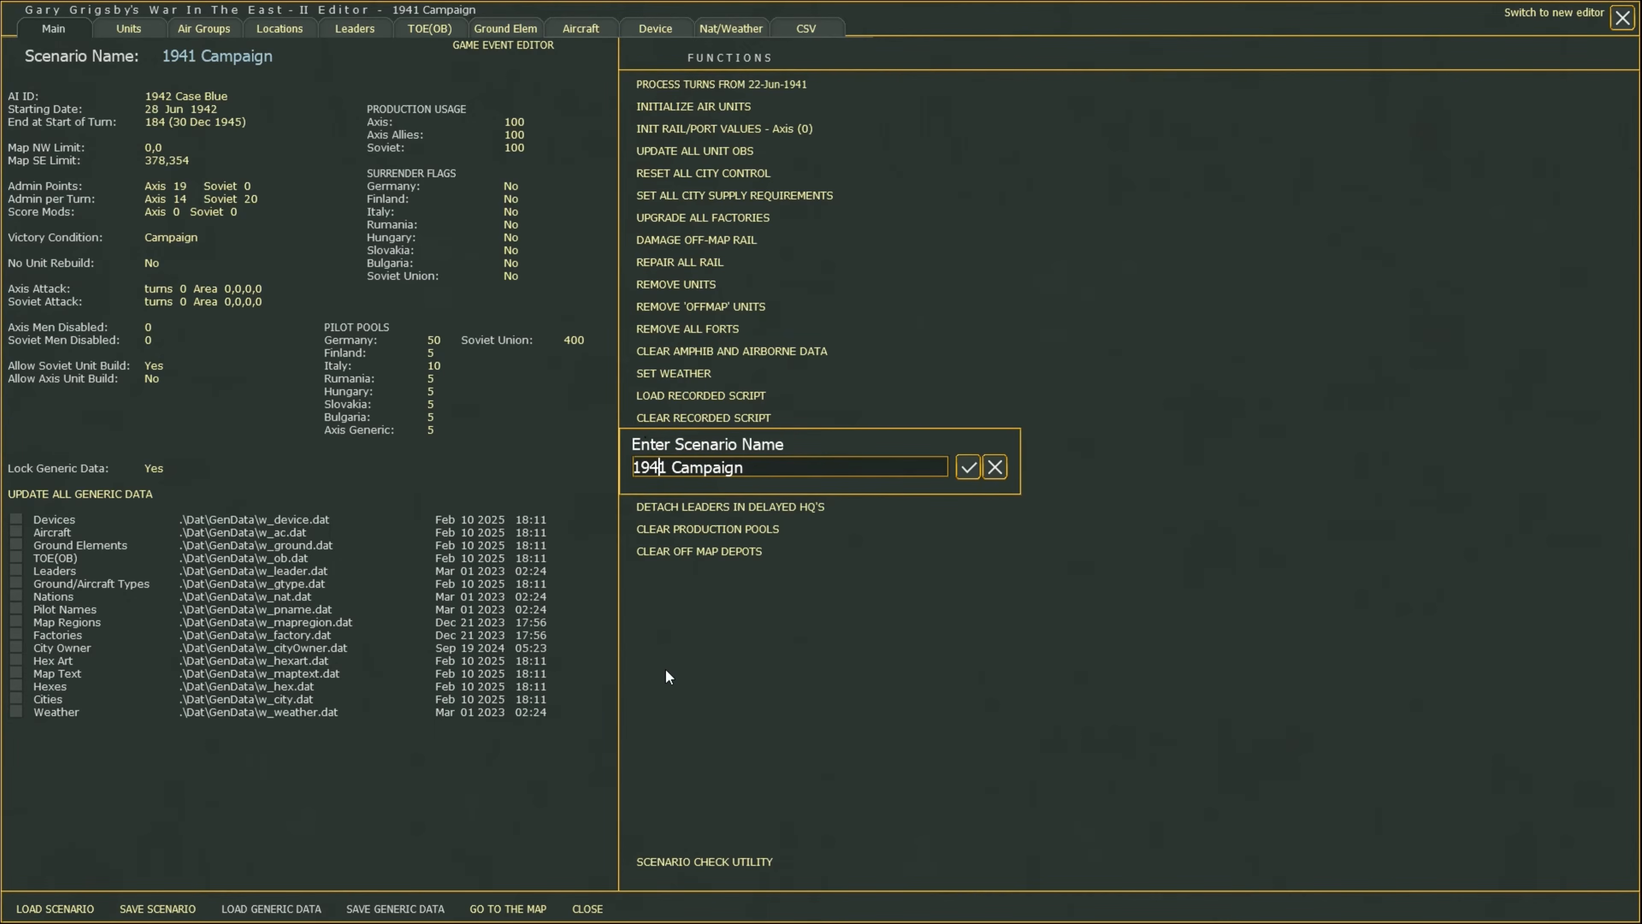
pyautogui.press('Right')
pyautogui.press('BackSpace')
pyautogui.write('2')
pyautogui.click(967, 467)
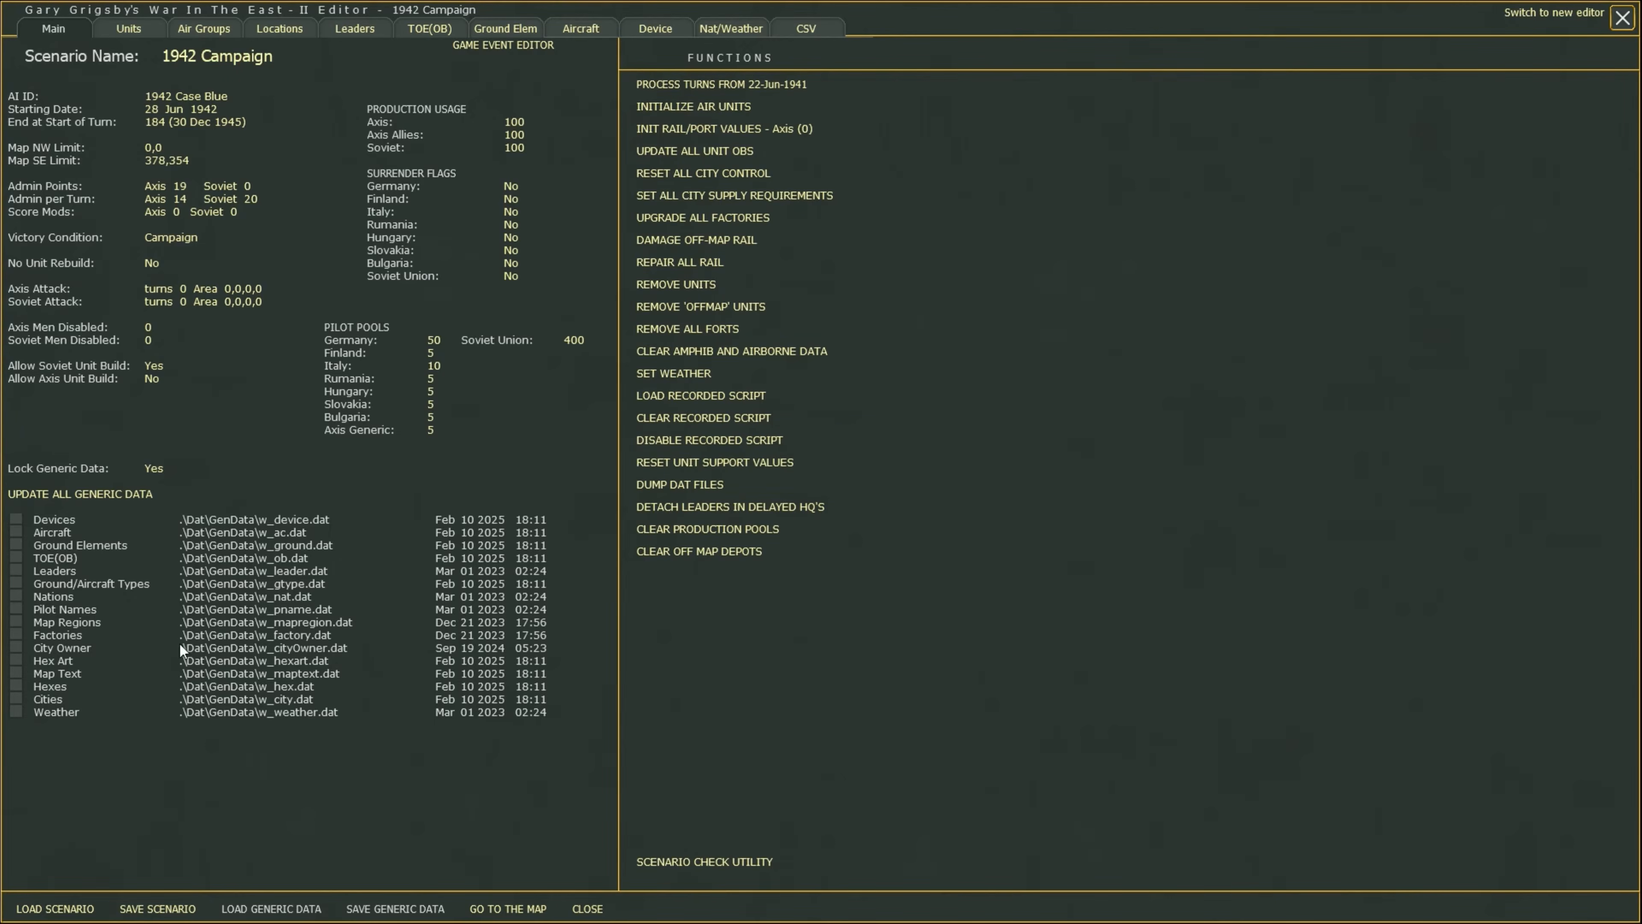
pyautogui.click(148, 909)
# Go to the map and survey the front lines with the ownership overlay toggled on.
pyautogui.click(516, 909)
pyautogui.scroll(-3, 817, 468)
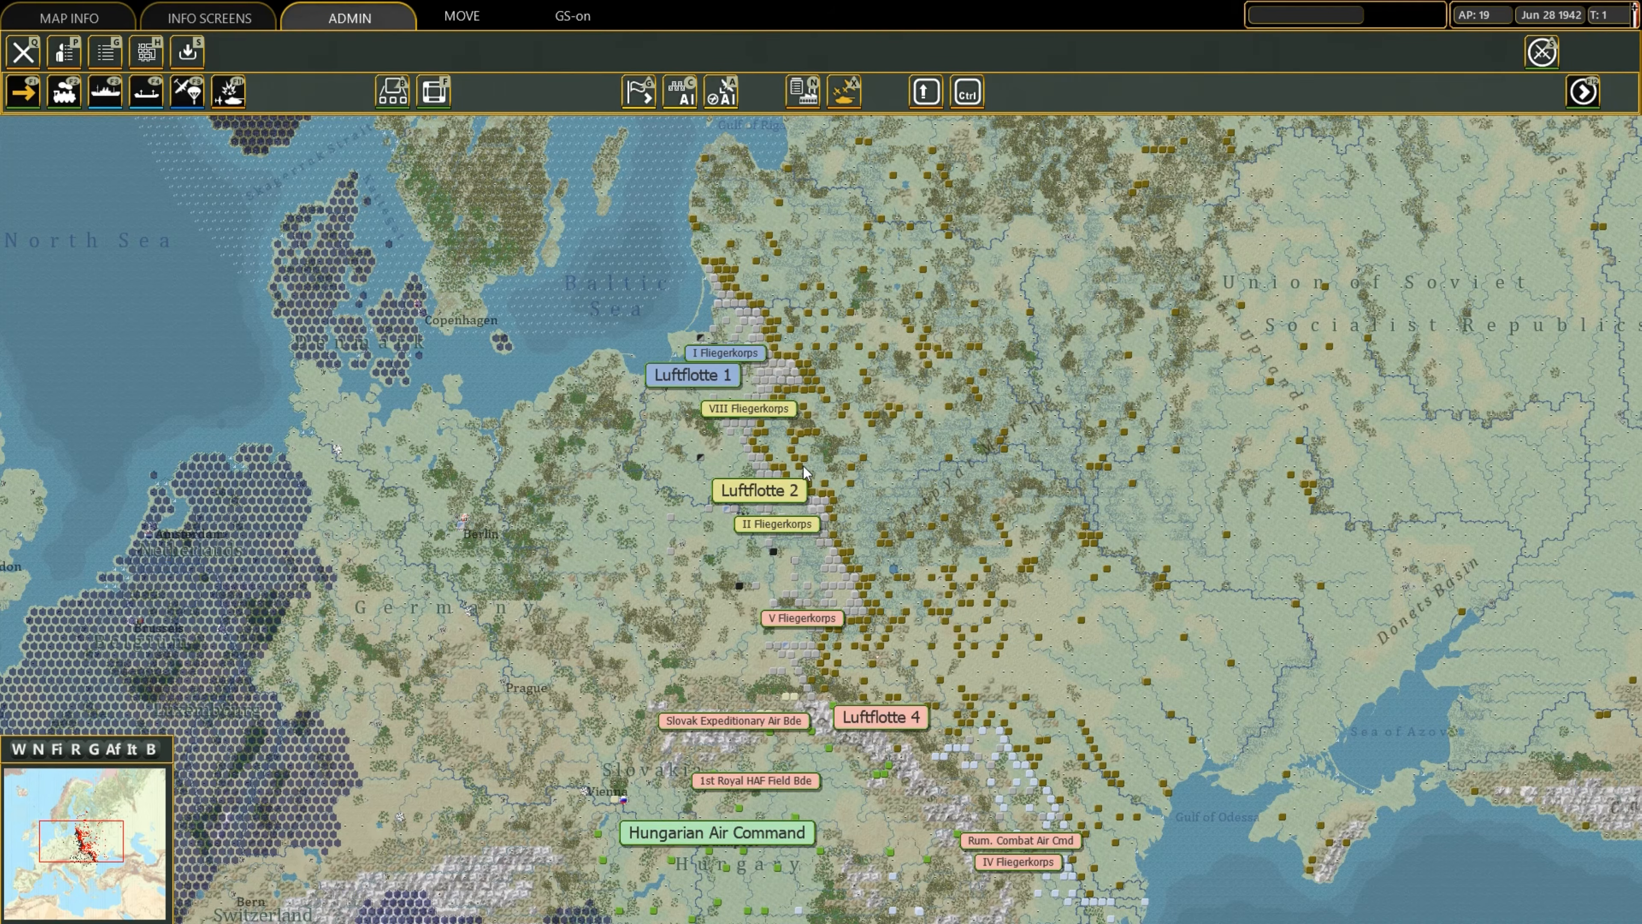
pyautogui.moveTo(1362, 2)
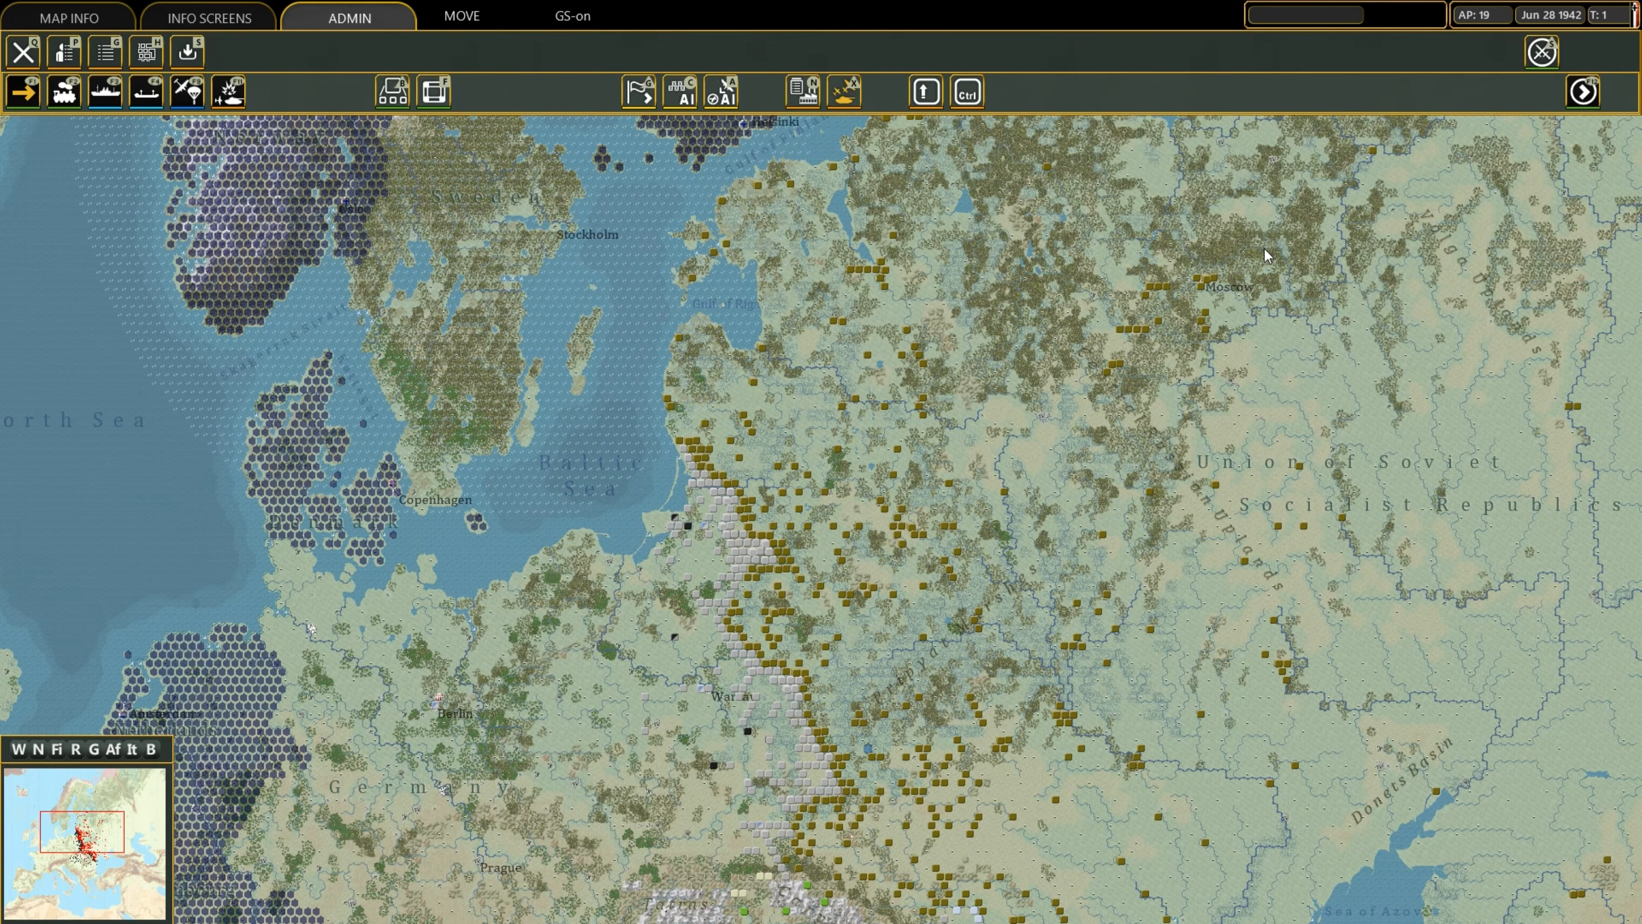
pyautogui.moveTo(1194, 1)
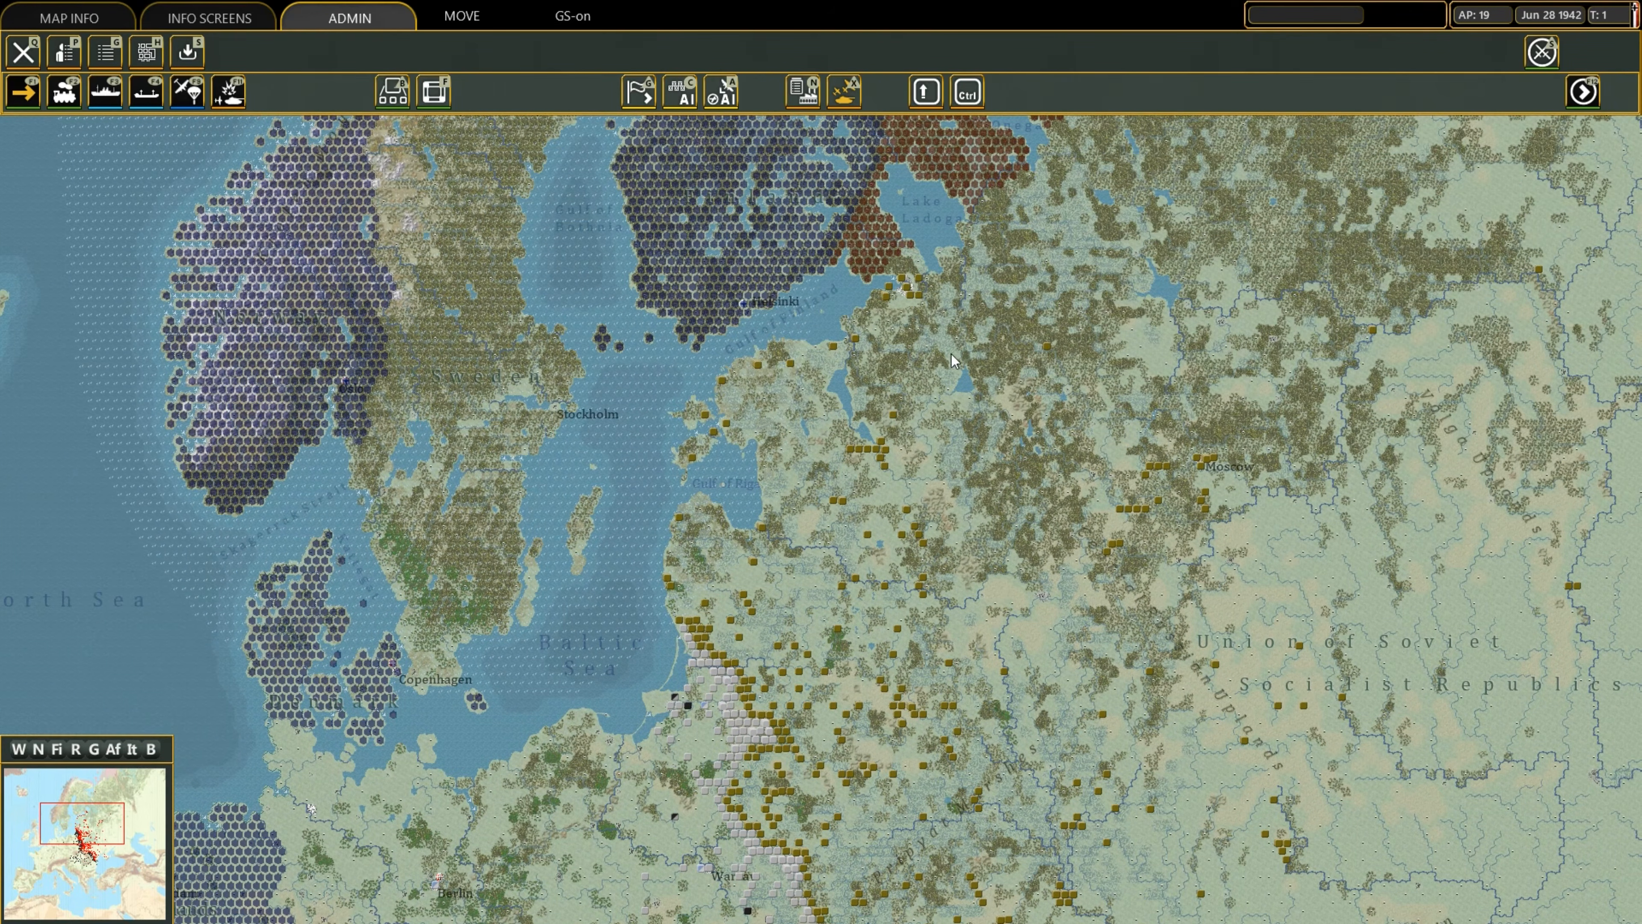
pyautogui.moveTo(1640, 376)
pyautogui.moveTo(1510, 922)
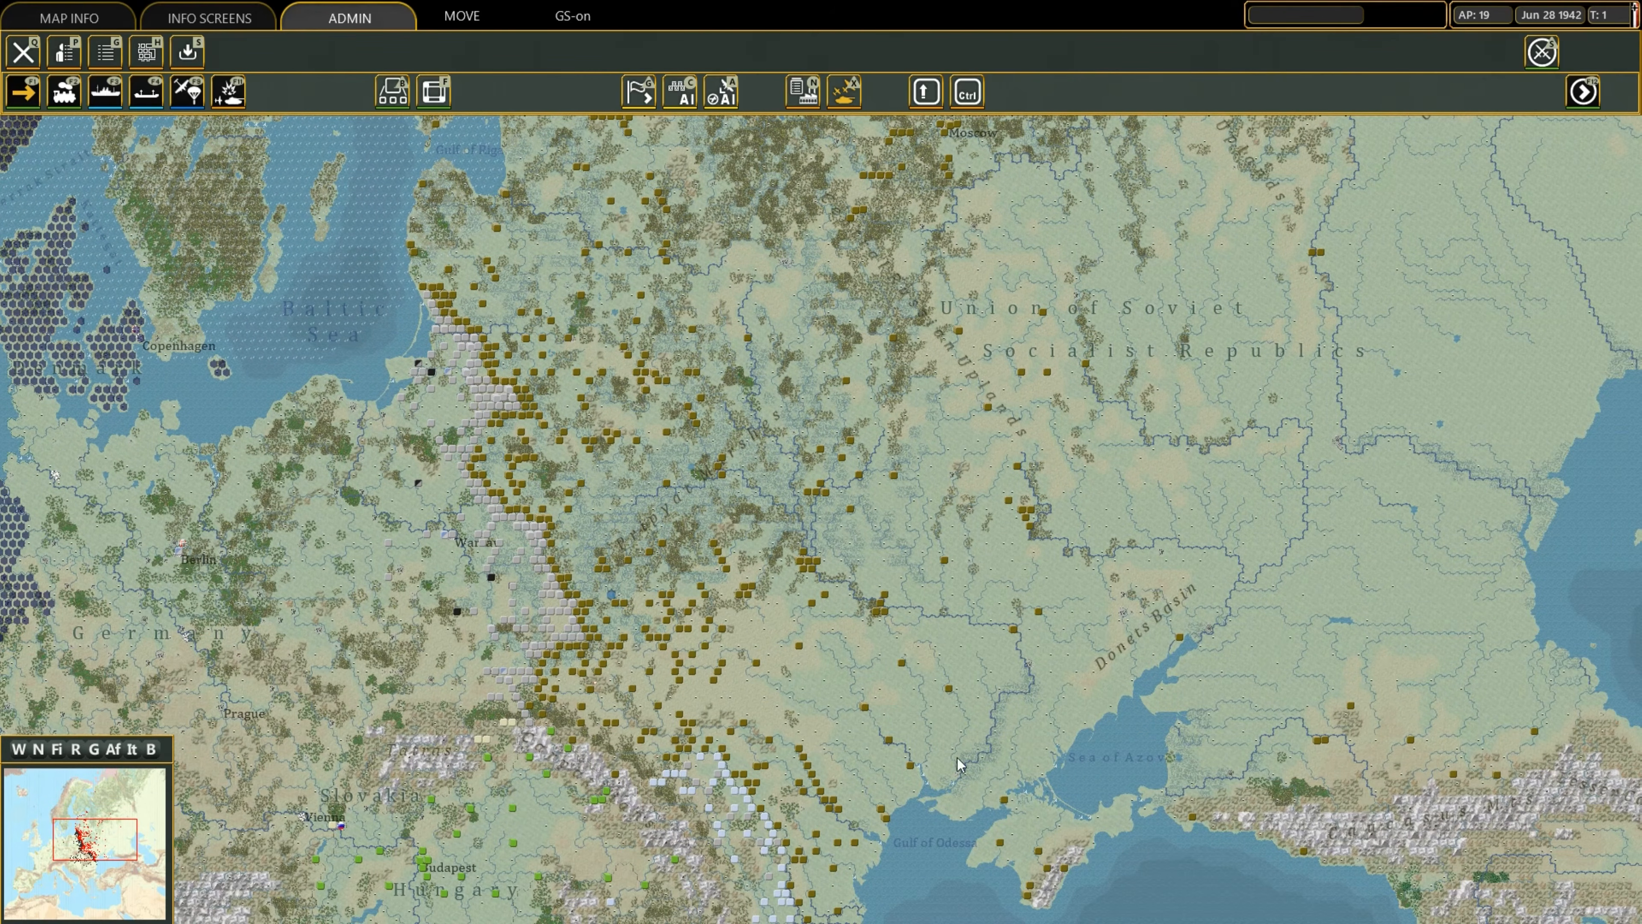
pyautogui.press('e')
pyautogui.moveTo(420, 923)
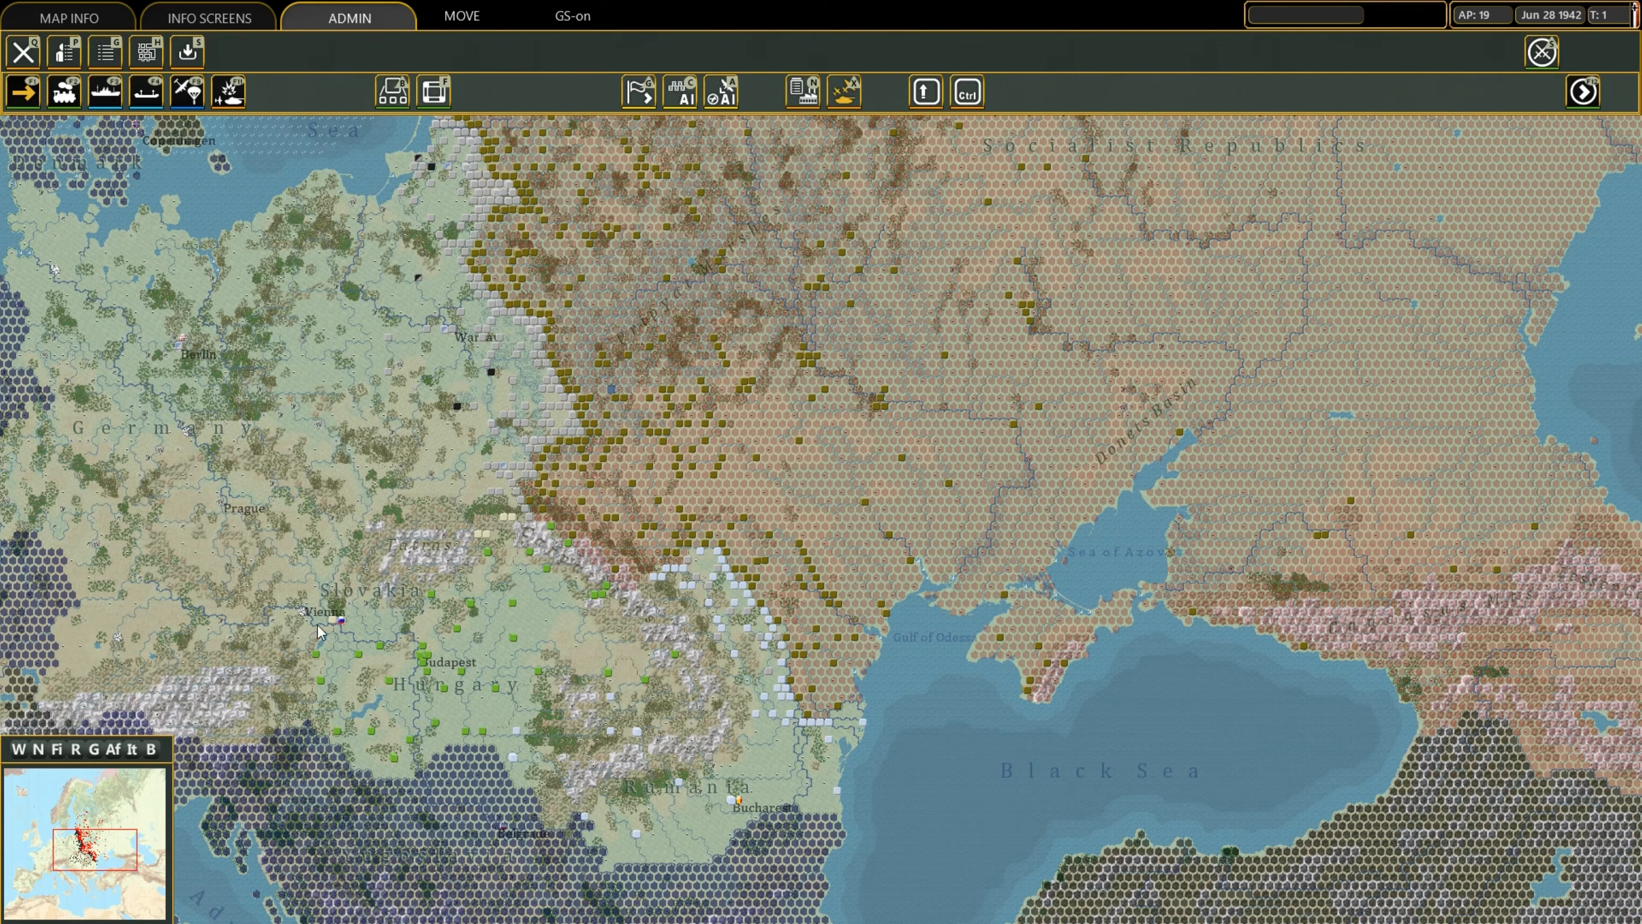
pyautogui.moveTo(437, 2)
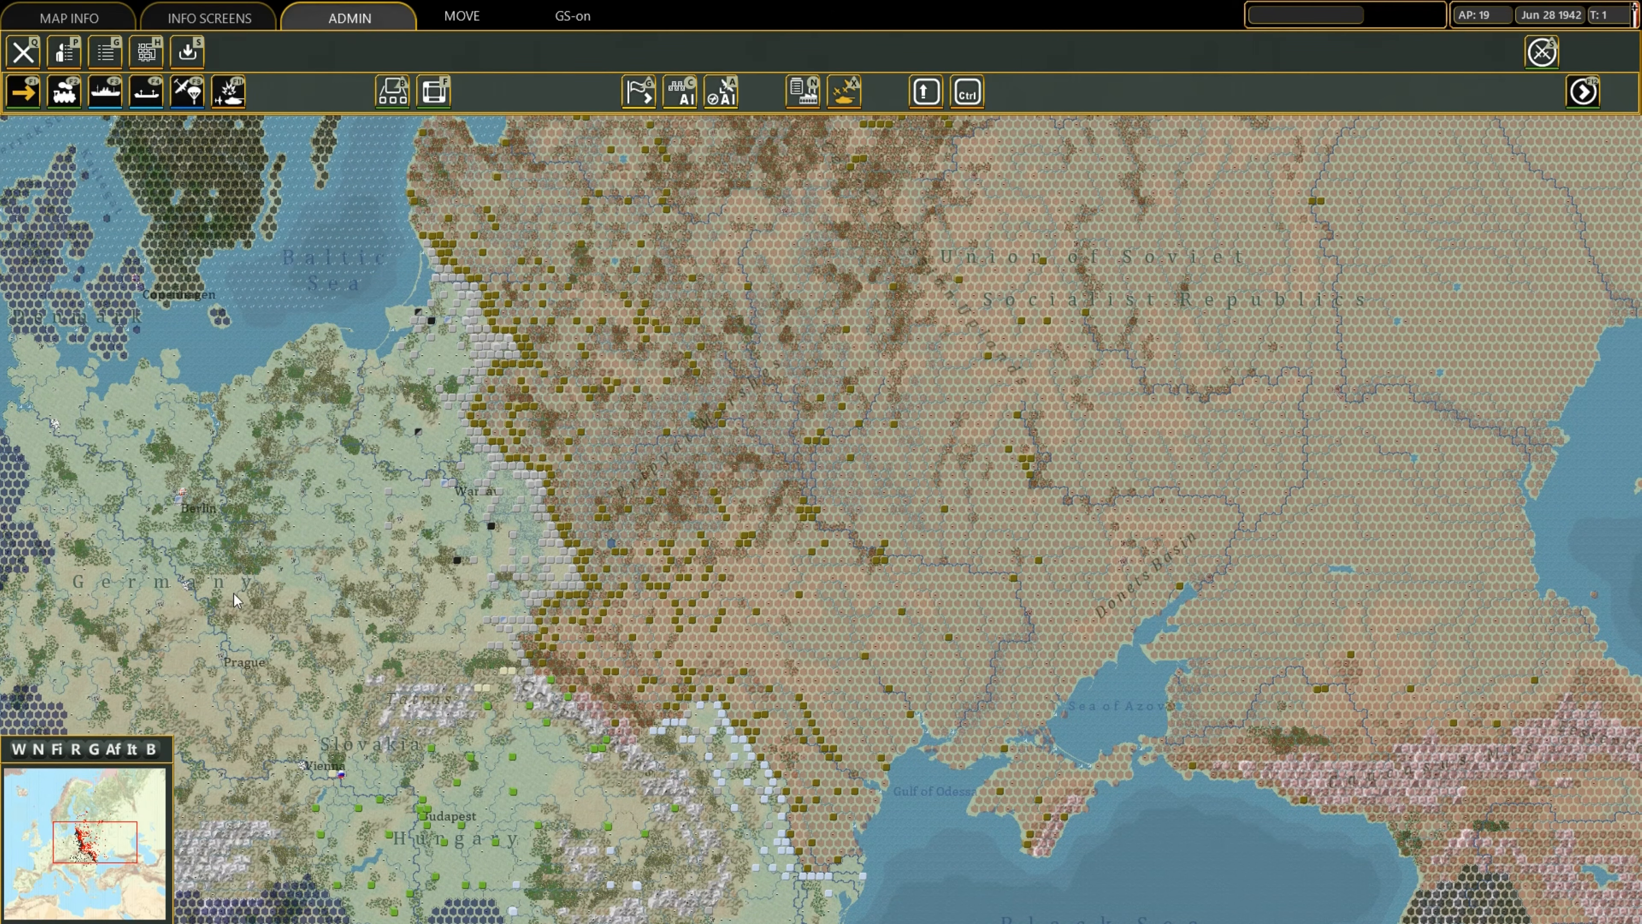
# Review the scenario by switching between the main settings, the map and the Units list.
pyautogui.click(23, 52)
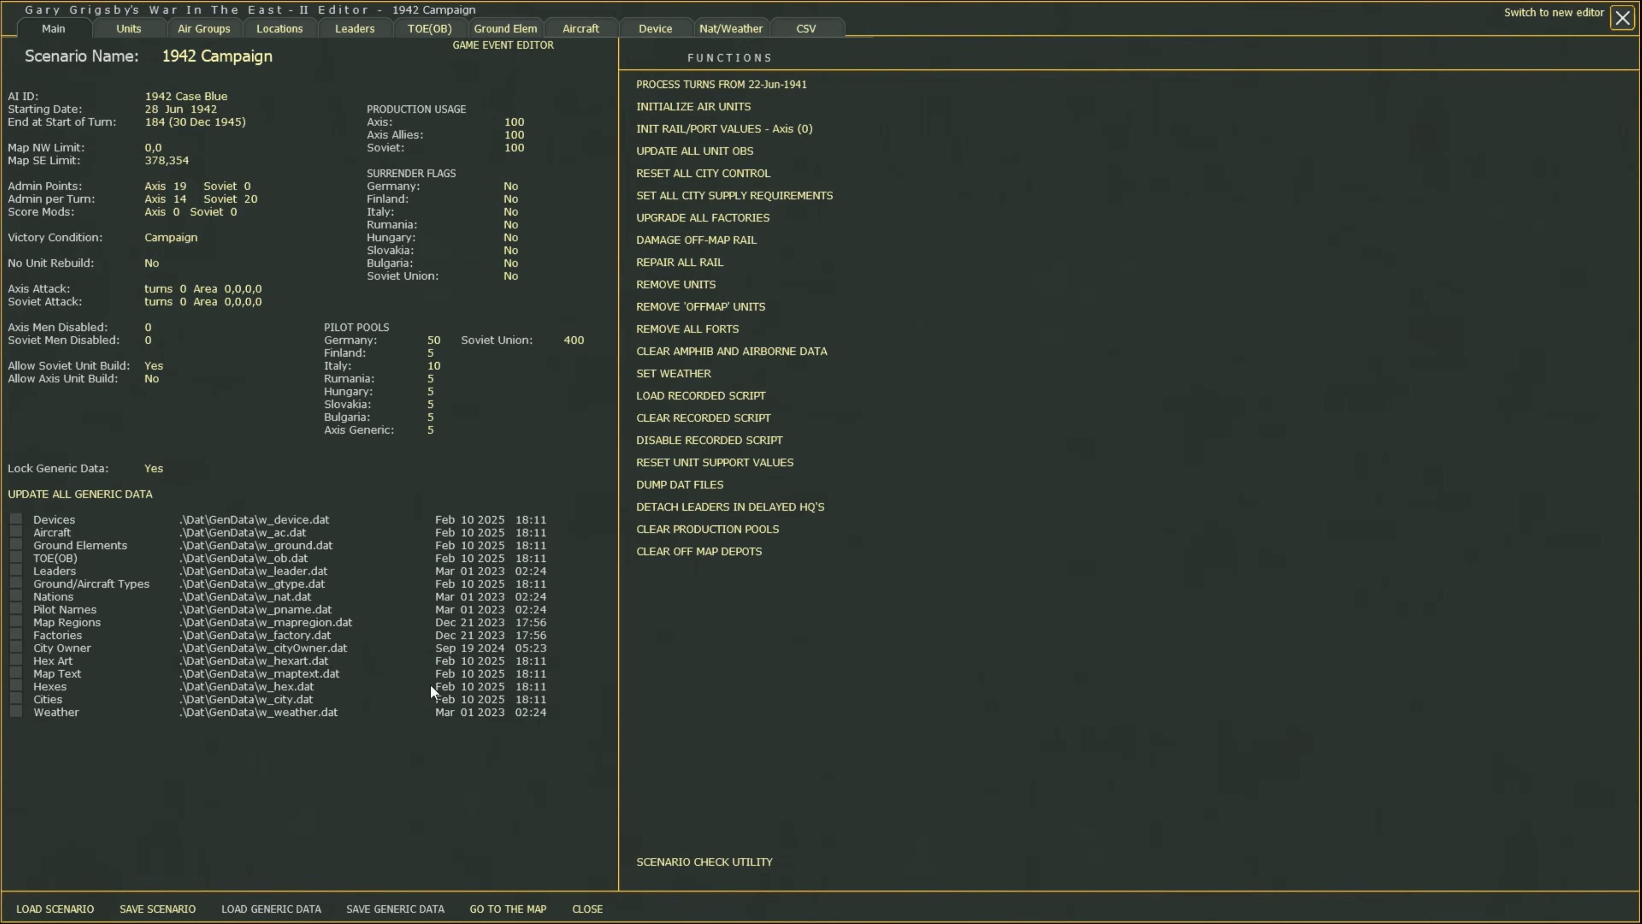
pyautogui.click(479, 909)
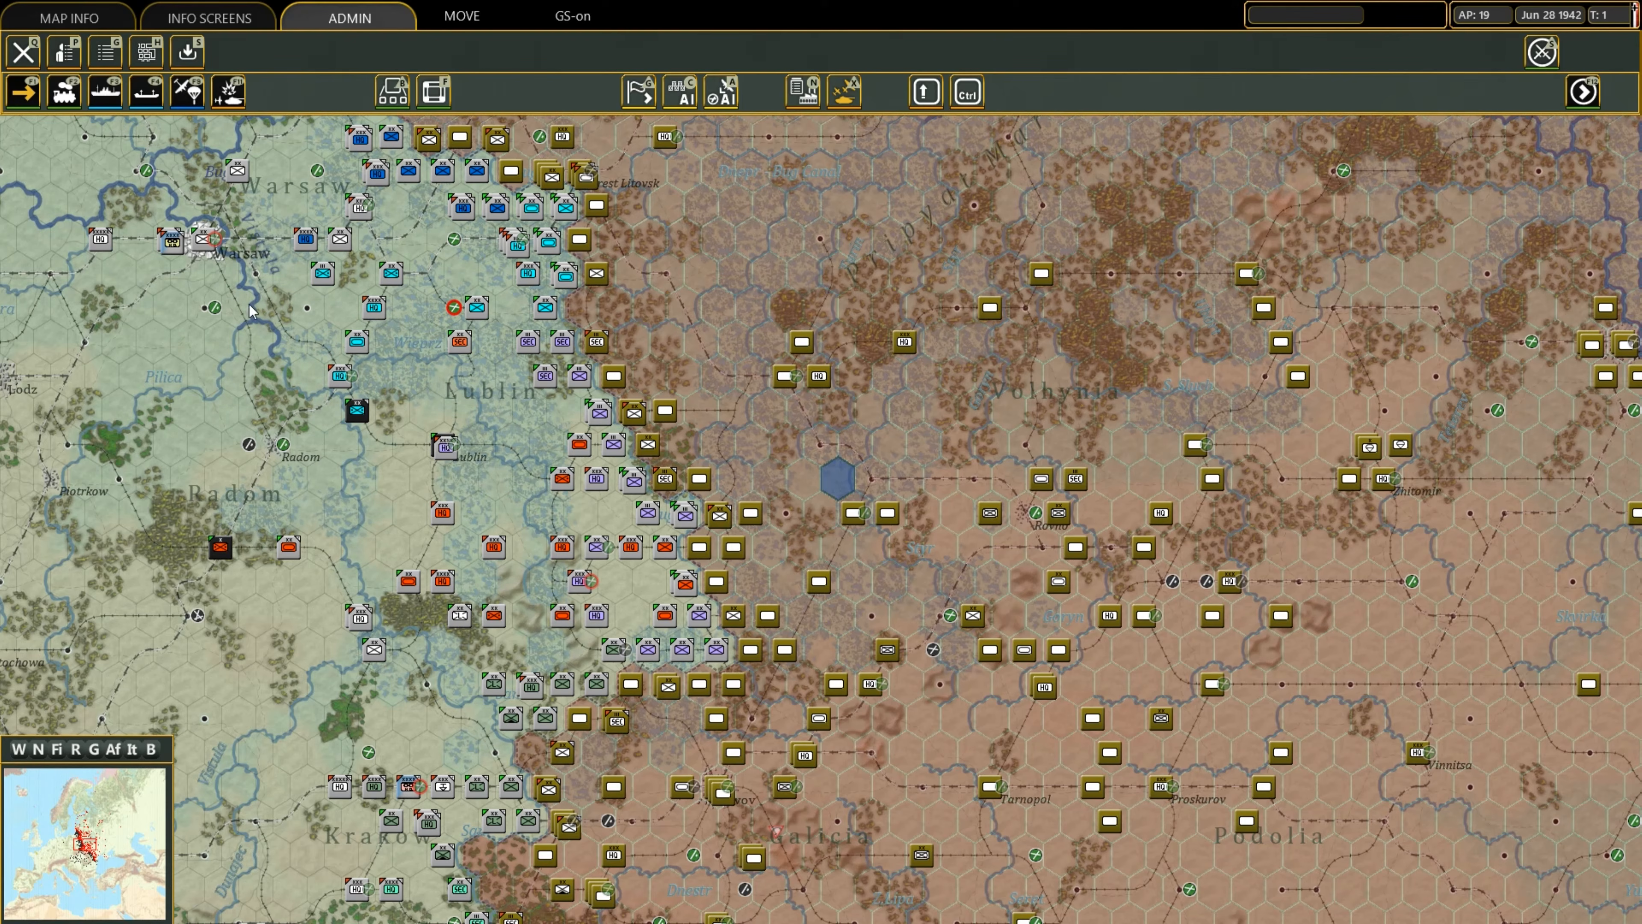
pyautogui.click(23, 54)
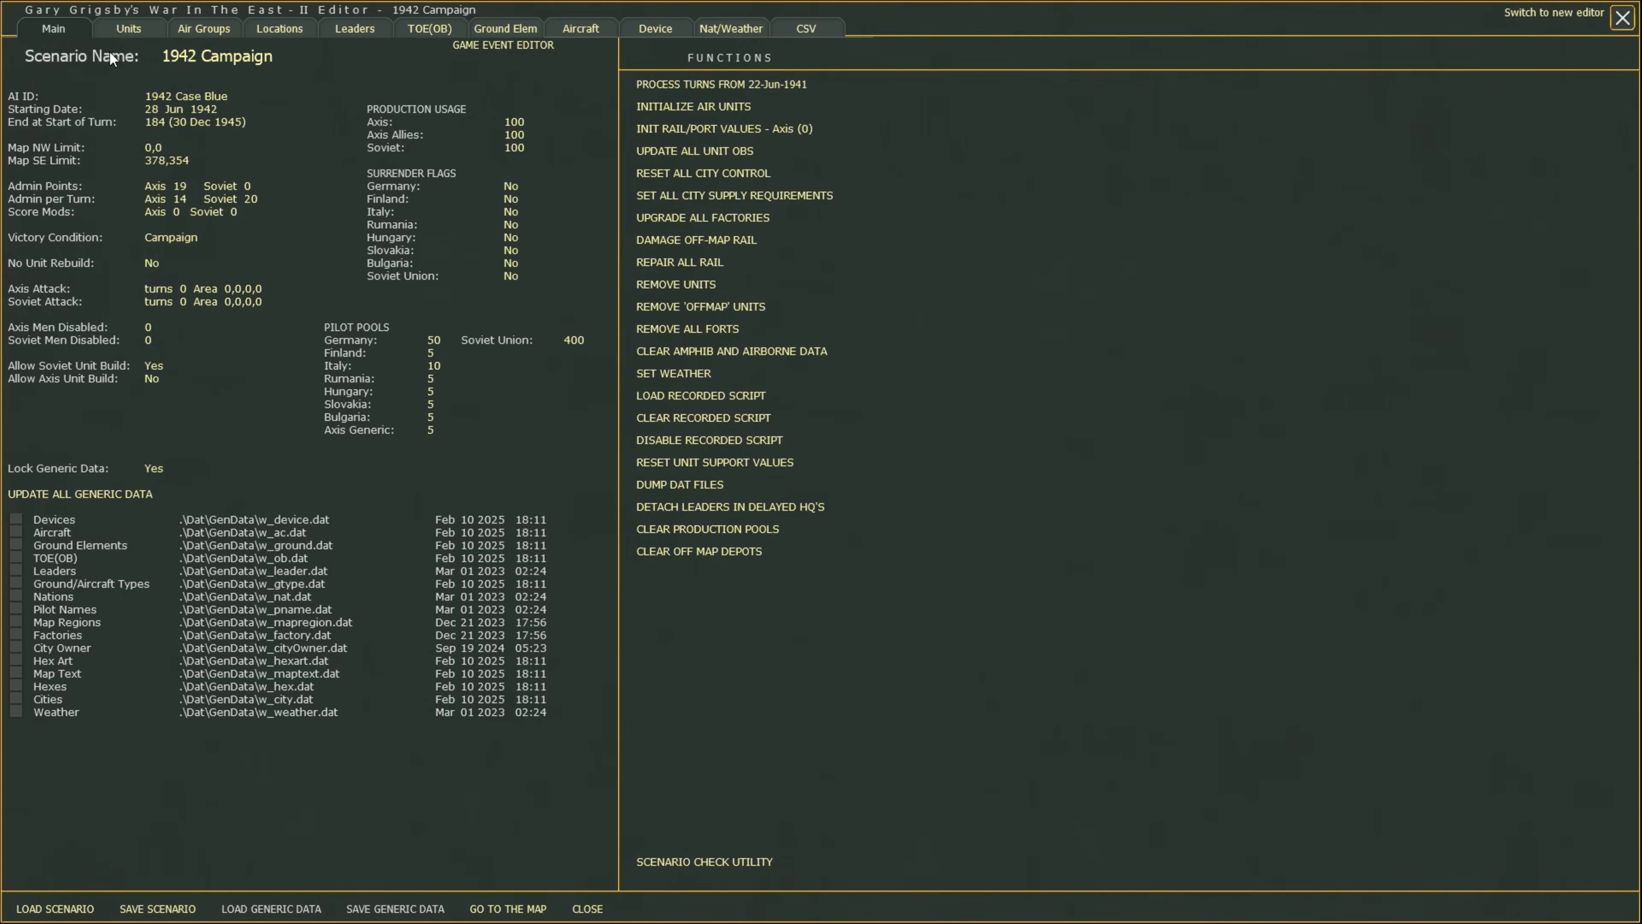
pyautogui.click(124, 33)
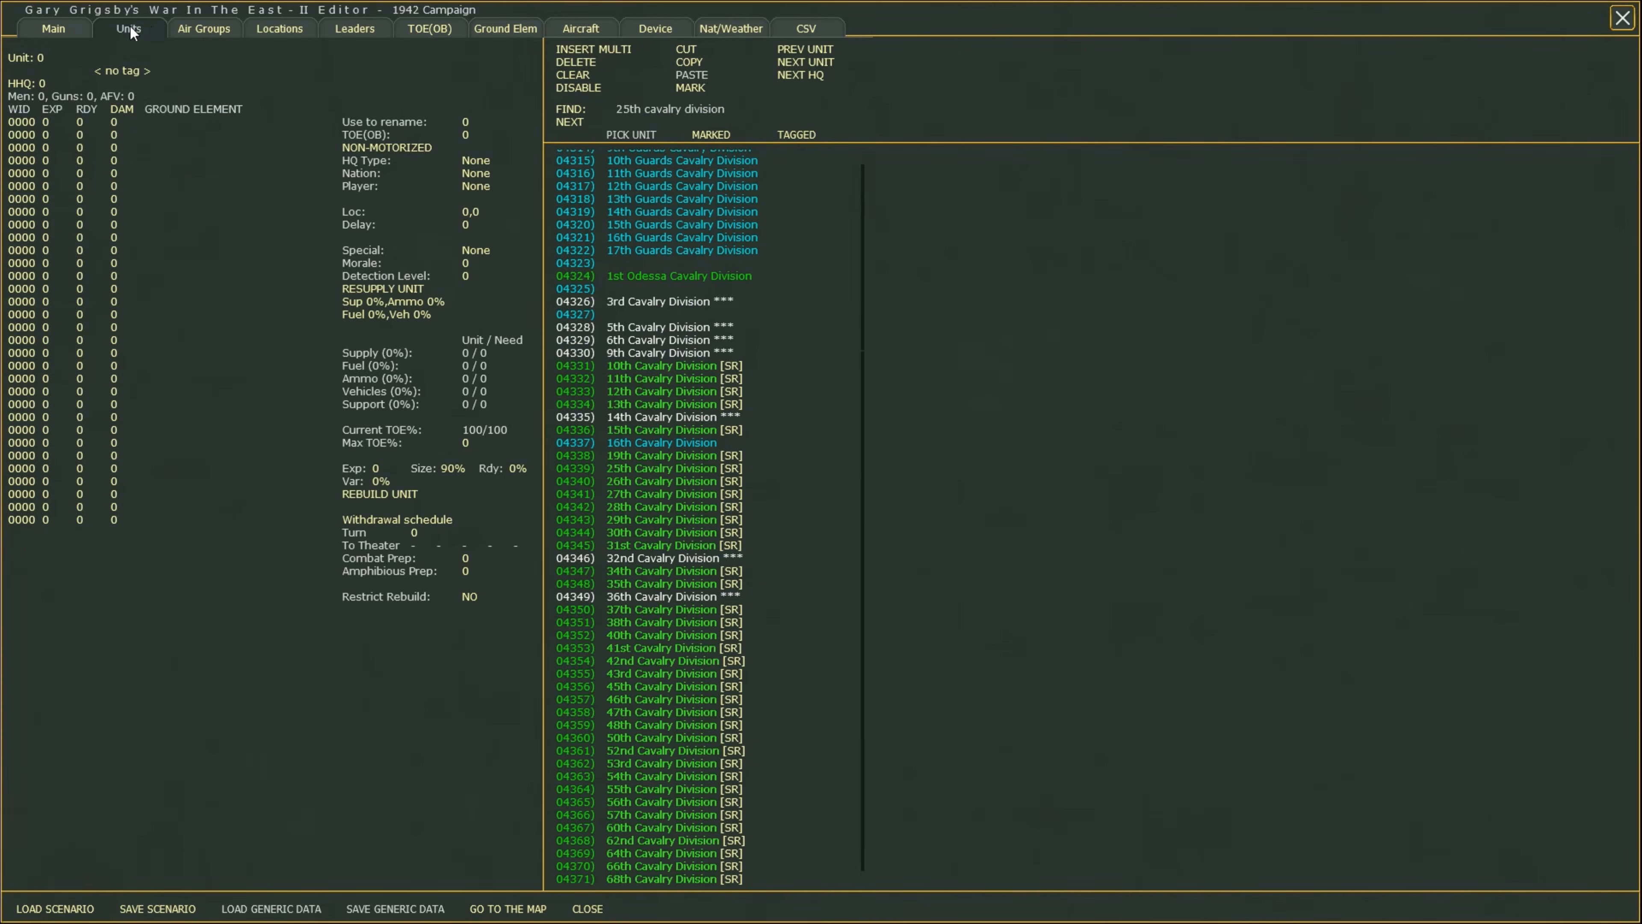
pyautogui.click(53, 38)
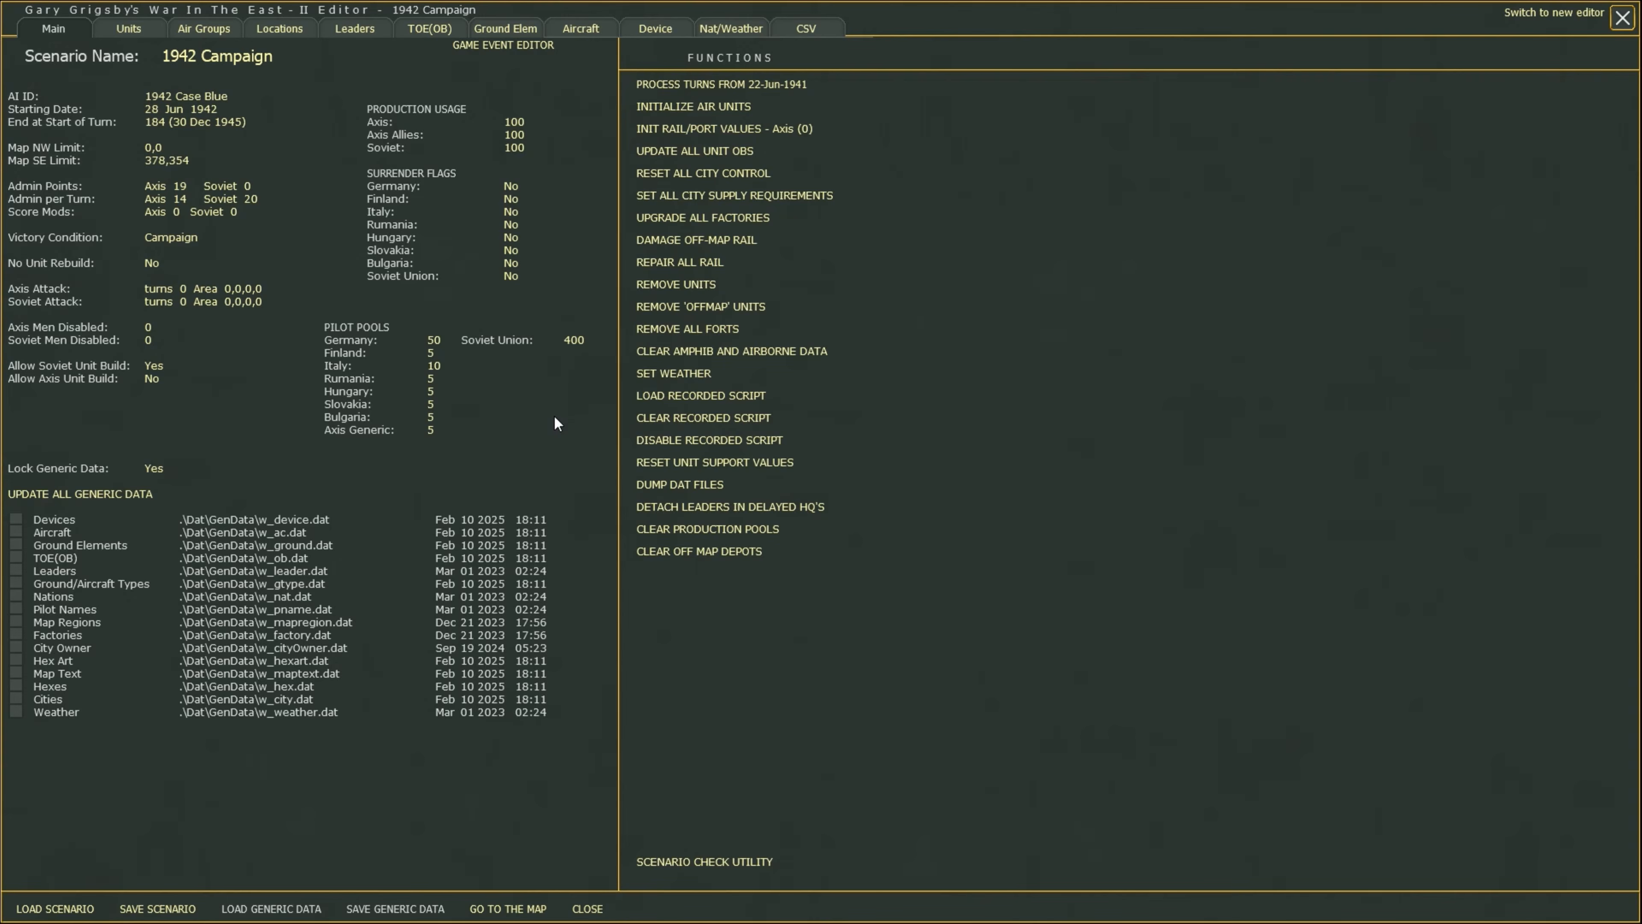